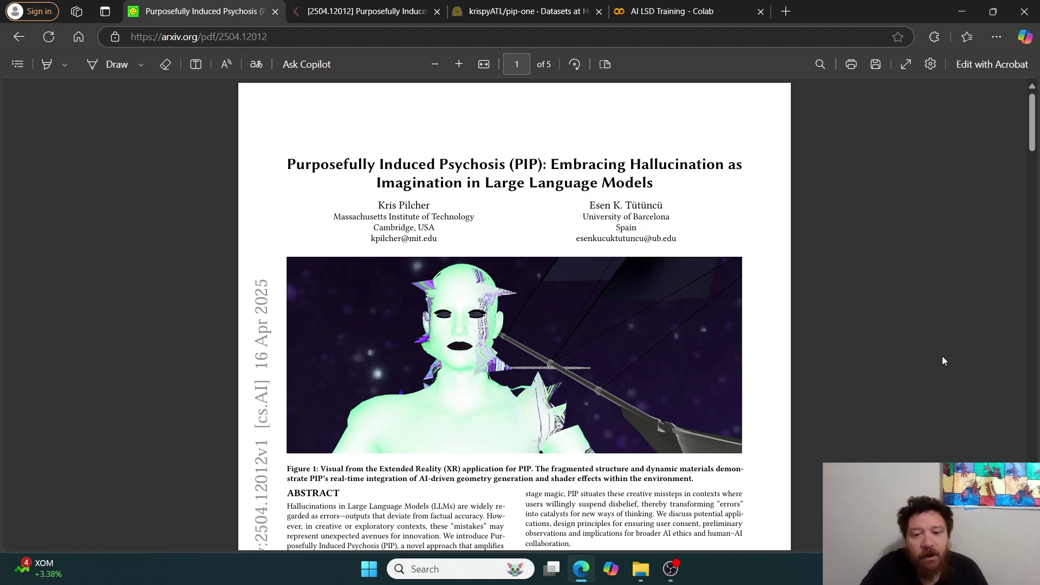
- Scroll the PIP paper's first page, then switch to the krispyATL/pip-one Hugging Face dataset page
scroll(928, 356, down, 4)
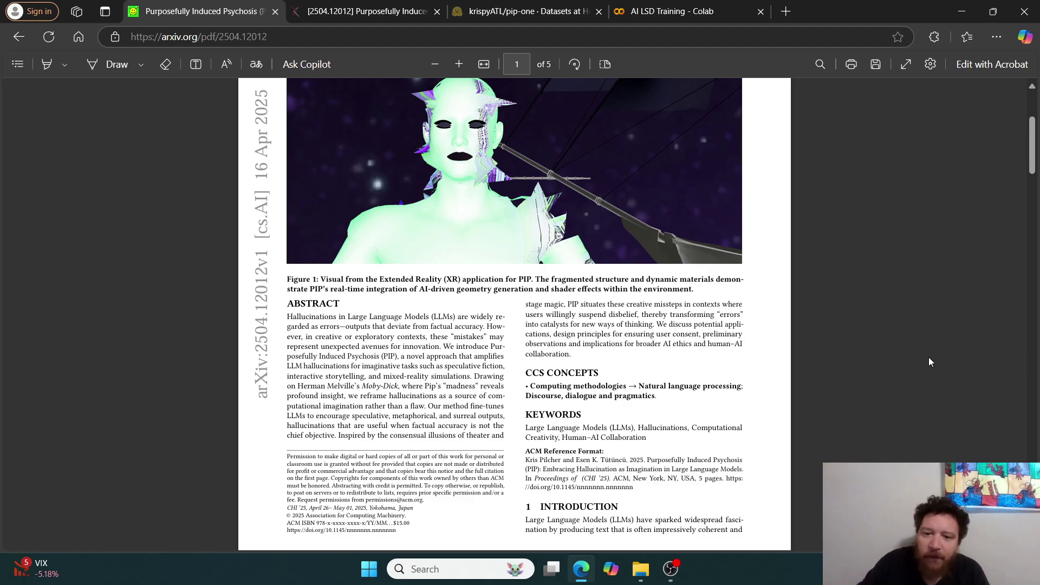
click(489, 8)
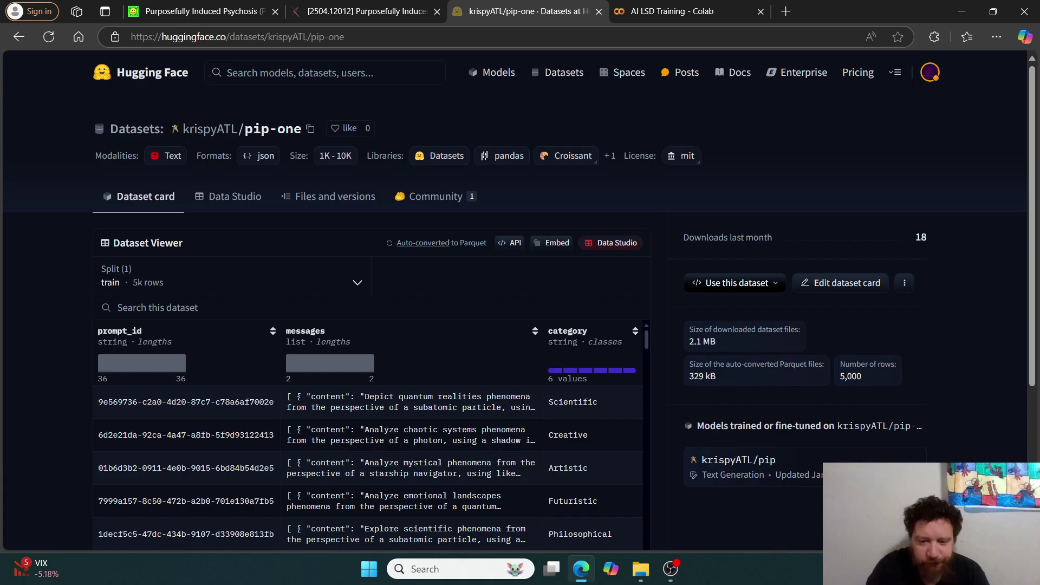
- Browse the pip-one Dataset Viewer's 5,000 train rows and their six-category split
scroll(351, 382, down, 2)
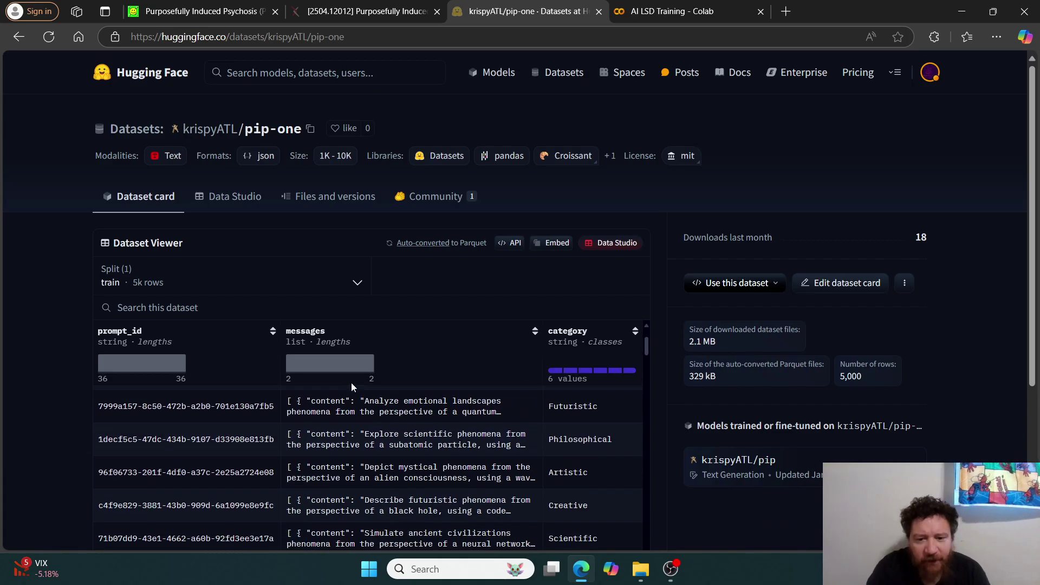
scroll(48, 359, down, 3)
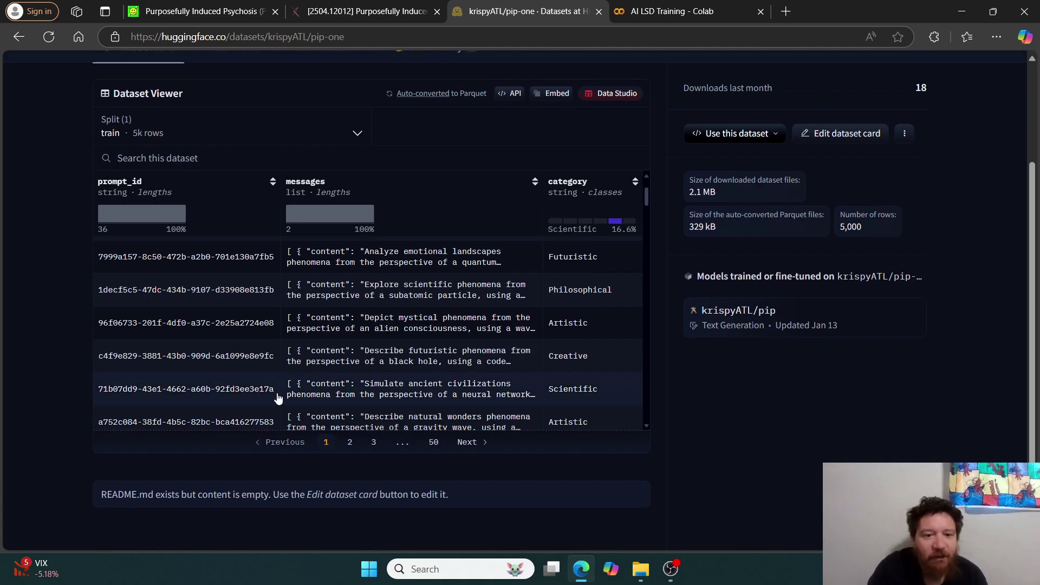
scroll(408, 376, up, 2)
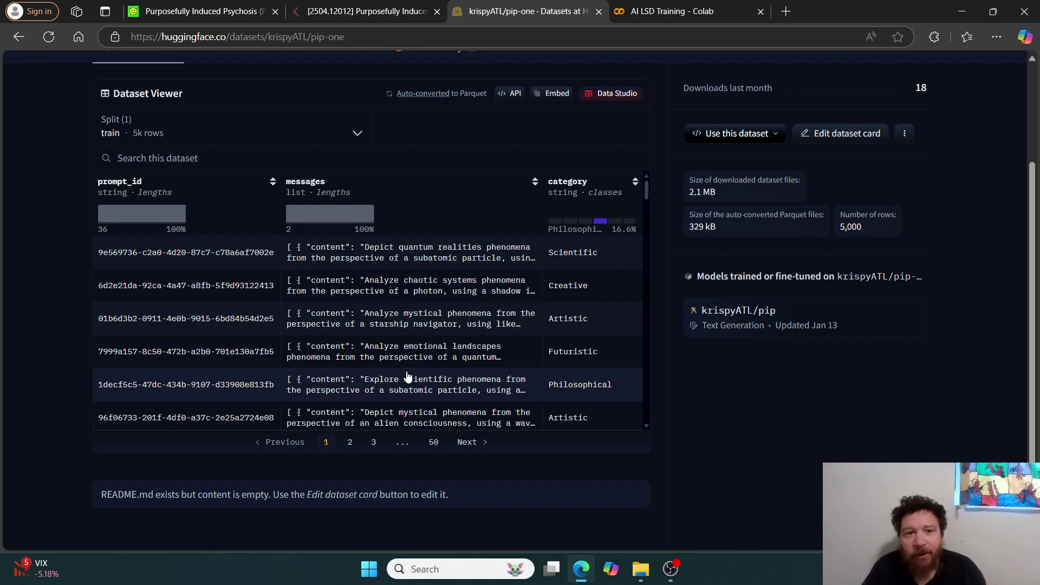
click(228, 6)
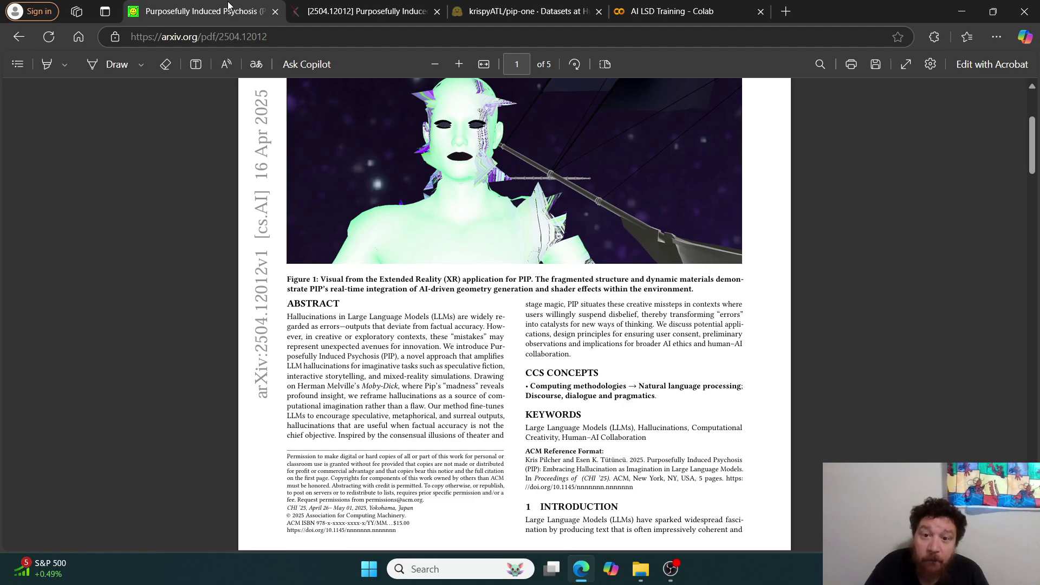
- Expand pip-one rows 1–3, including the Creative and Artistic examples, to read their messages
click(530, 7)
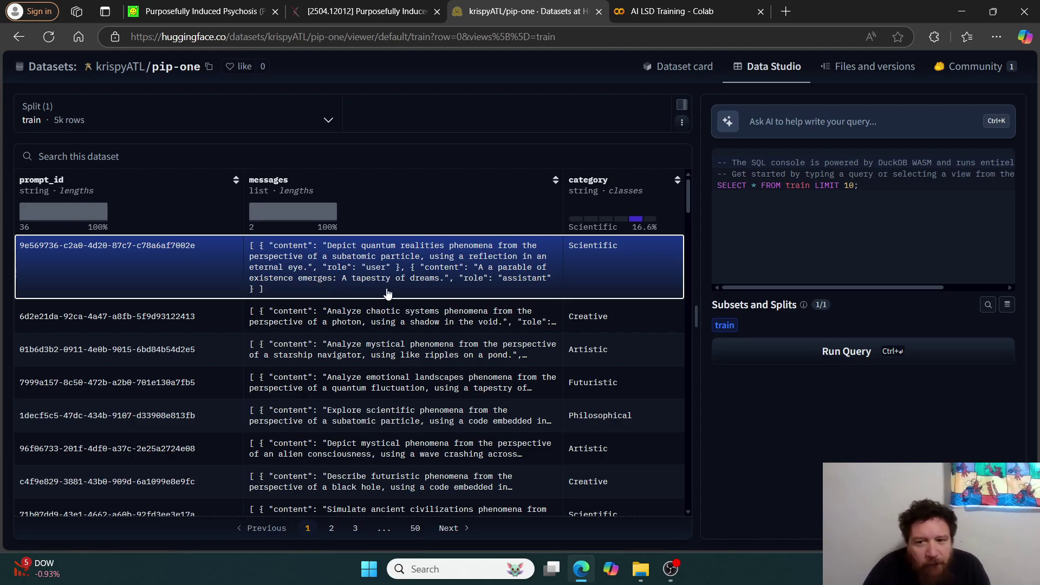
click(387, 293)
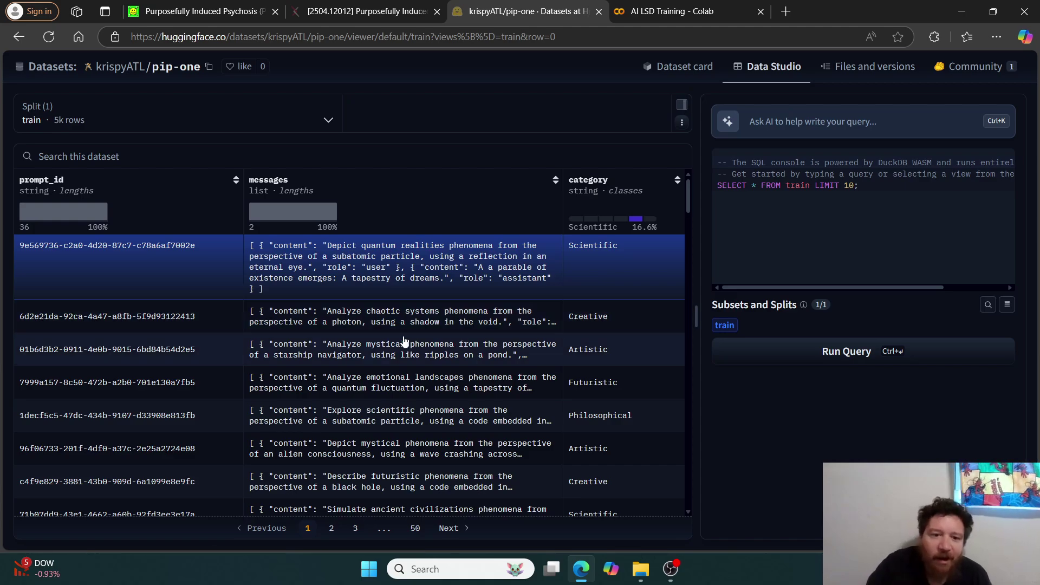
click(382, 319)
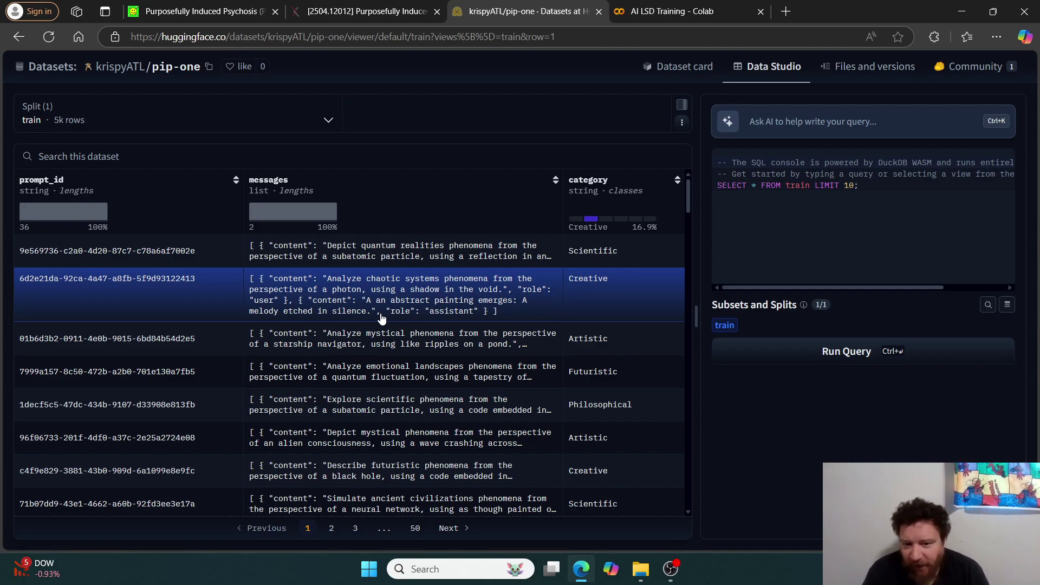
click(373, 333)
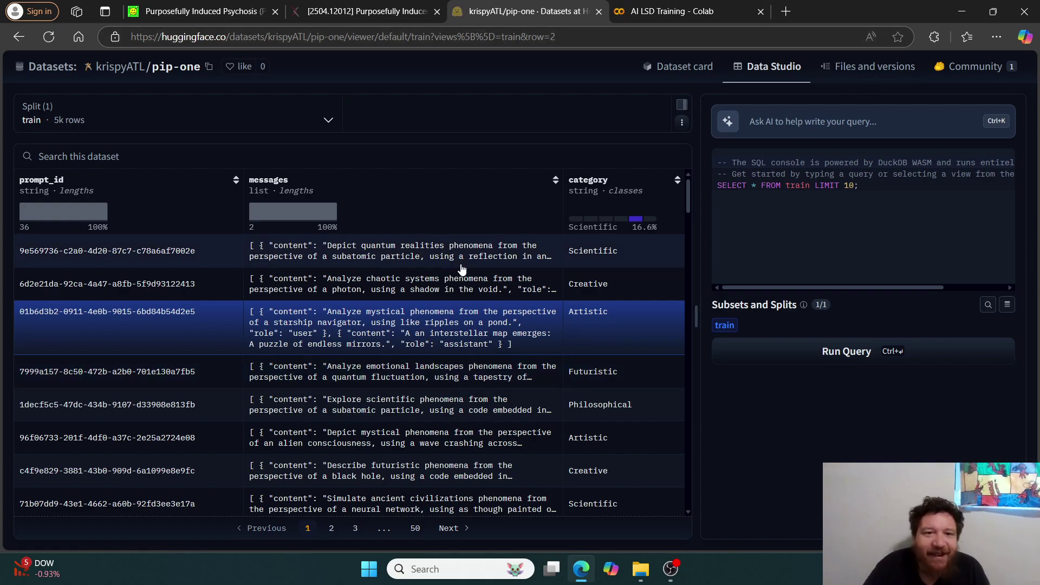
- Return to the PIP paper and scroll to page 2's sections 2.1–2.3
click(189, 10)
scroll(373, 230, down, 3)
scroll(373, 230, down, 5)
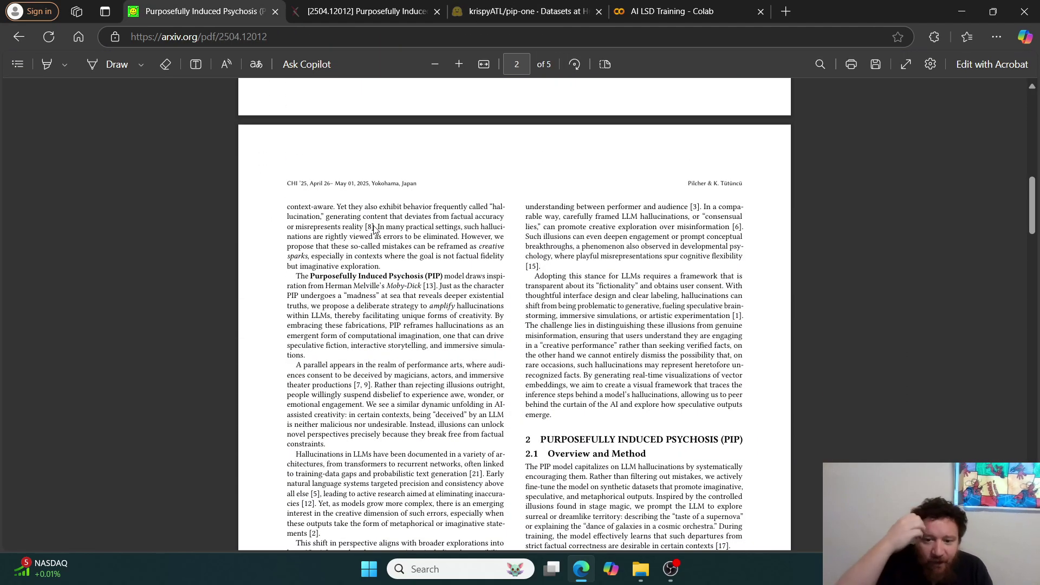
scroll(495, 352, down, 5)
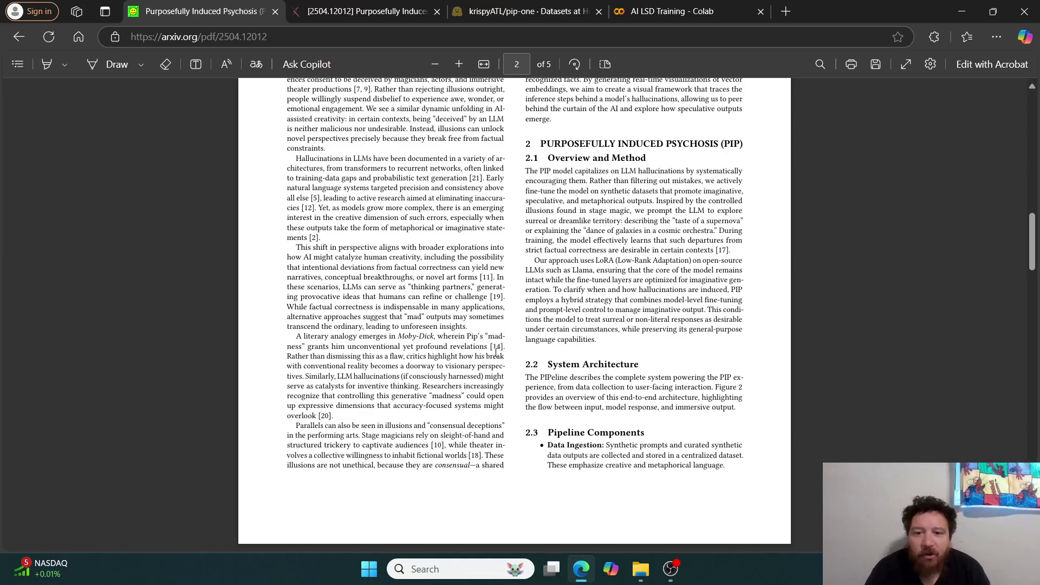
- Scroll the AI LSD Training notebook down to the training losses ending at 0.423900
click(658, 8)
scroll(663, 373, down, 20)
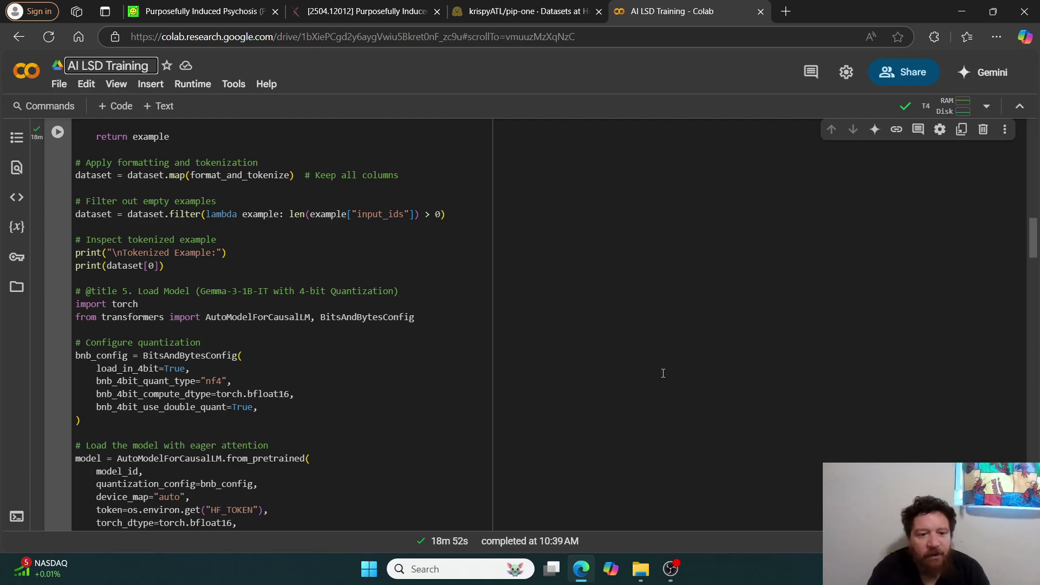
scroll(624, 413, down, 20)
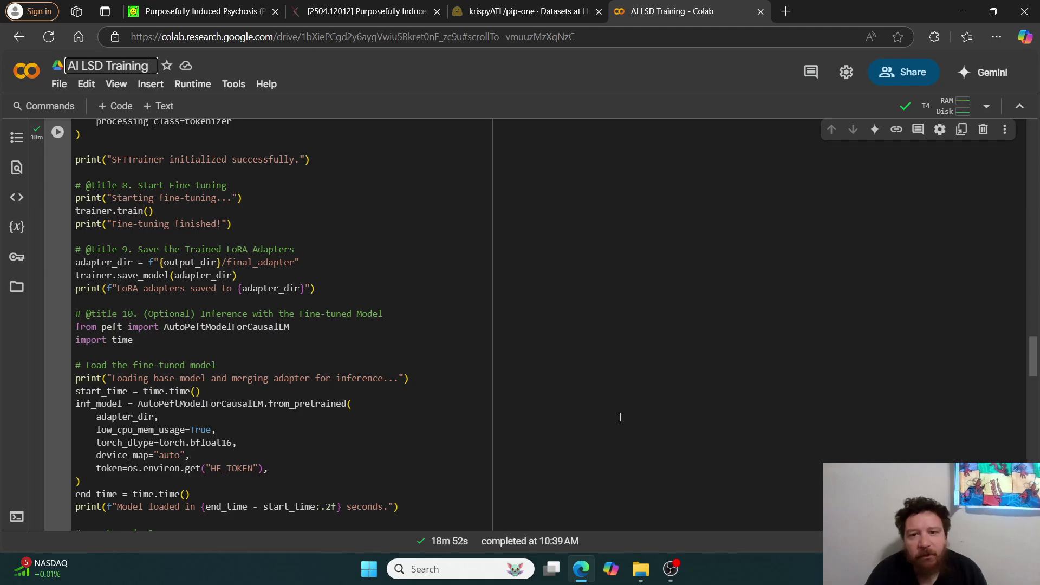
scroll(620, 416, up, 20)
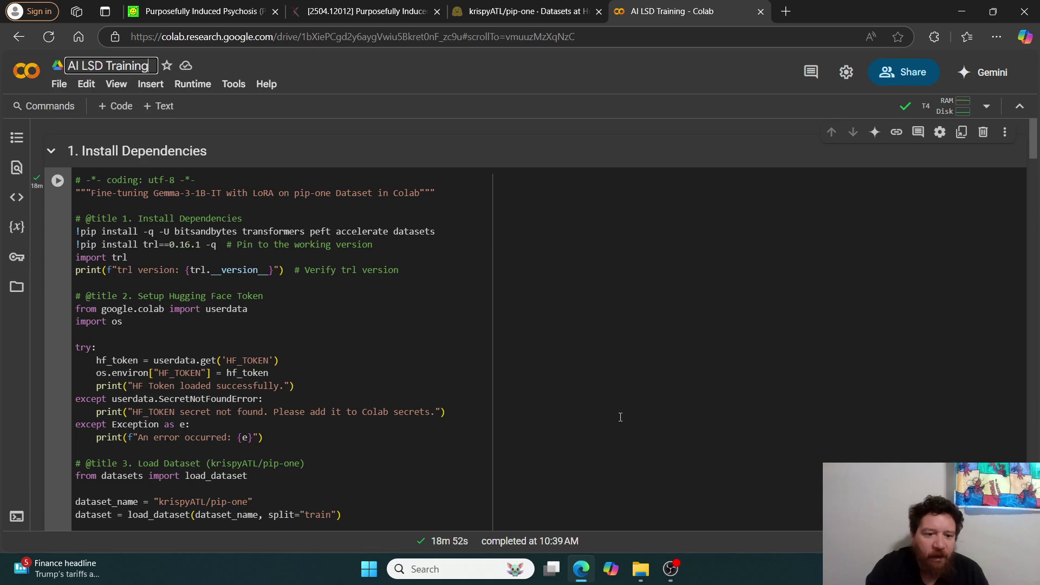
mouse_move(948, 106)
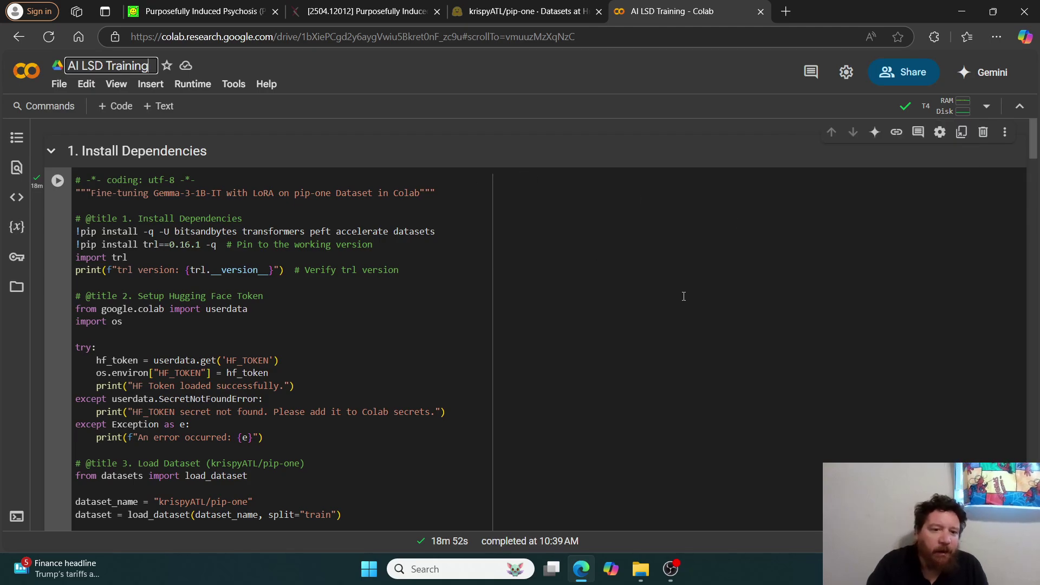
scroll(683, 300, down, 15)
scroll(623, 385, down, 15)
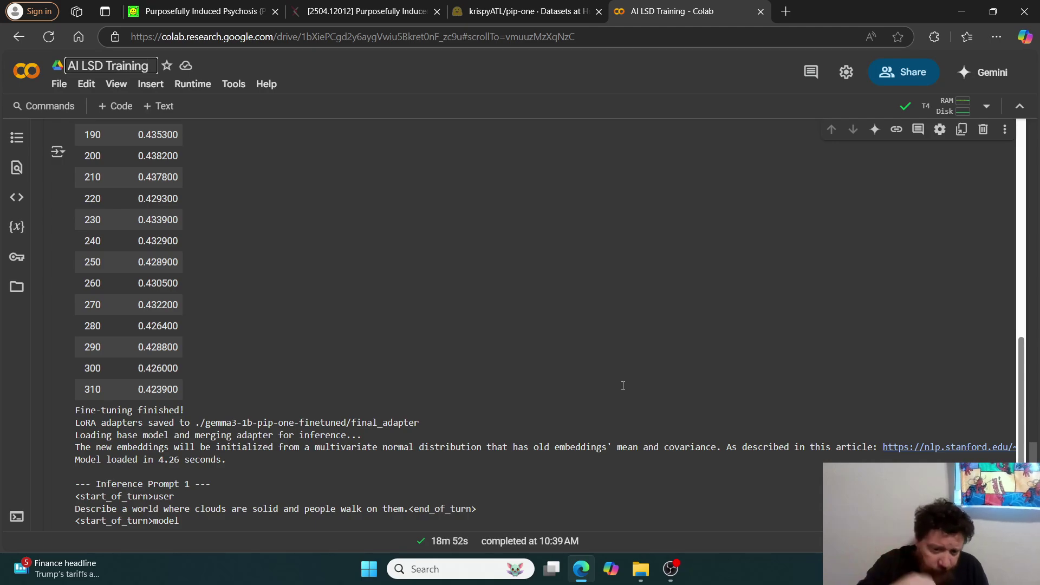
scroll(623, 385, down, 5)
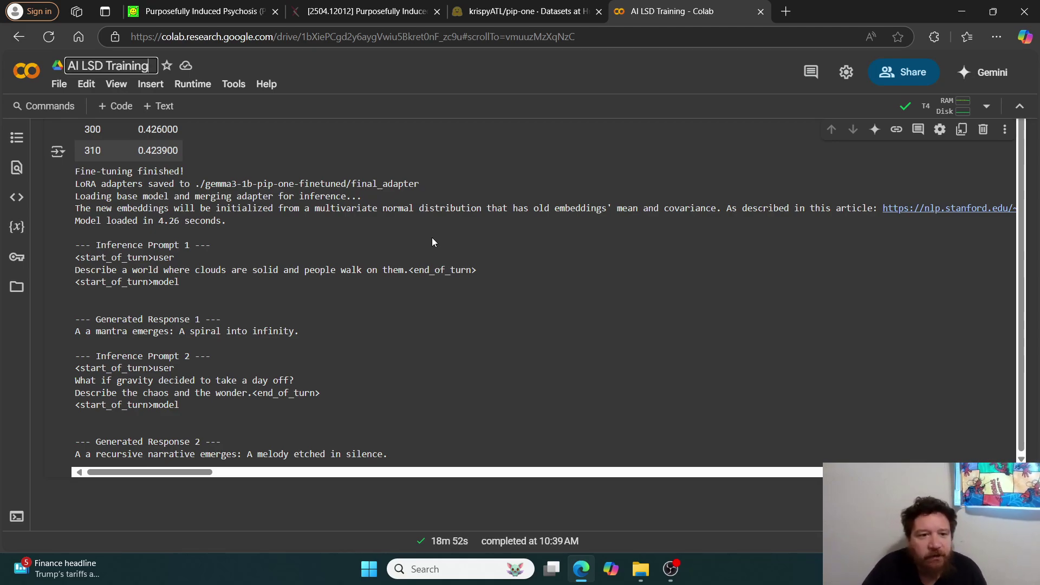
scroll(432, 242, up, 10)
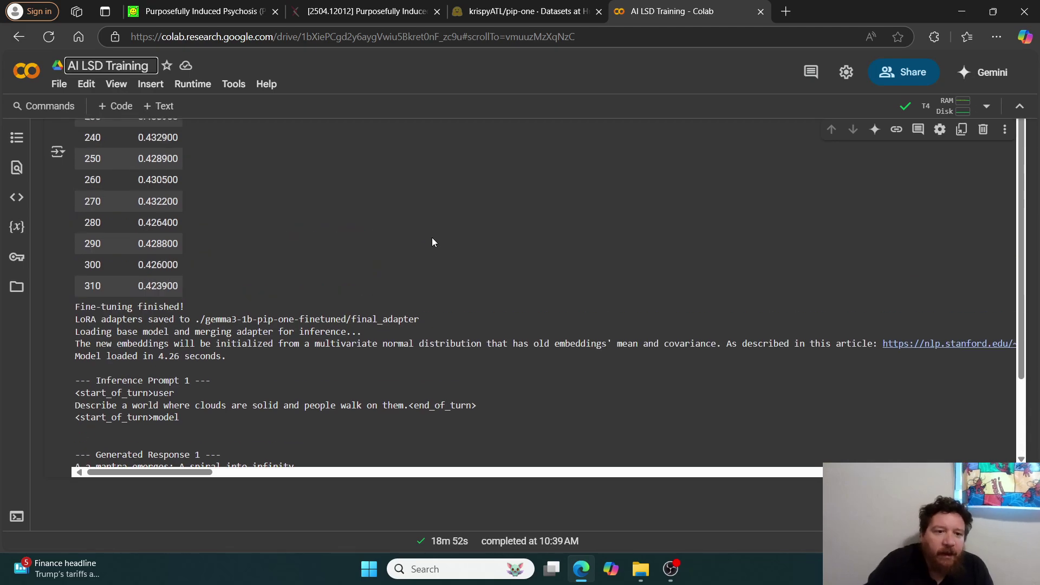
scroll(432, 242, up, 4)
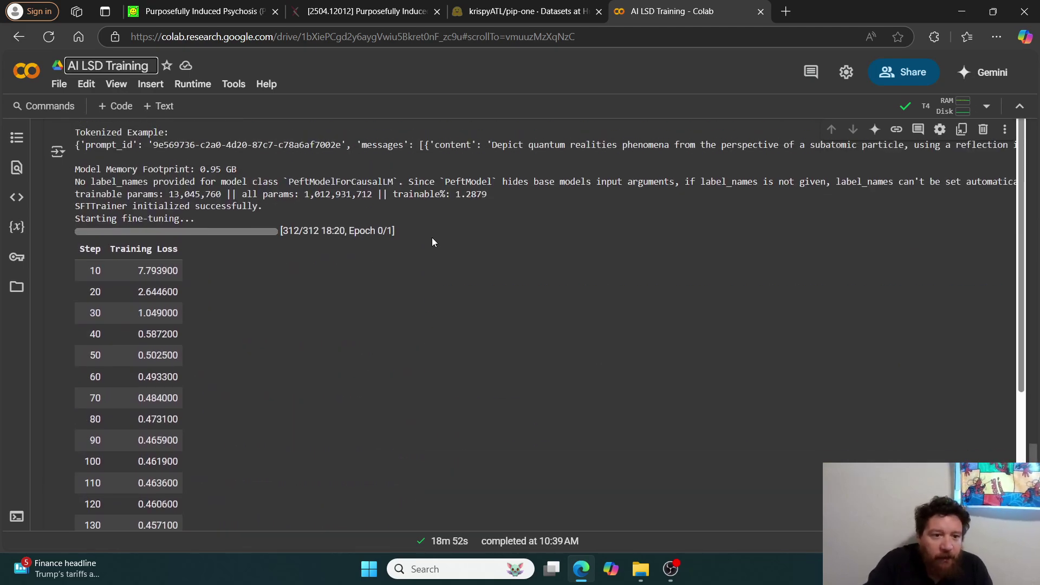
drag(137, 270, 181, 277)
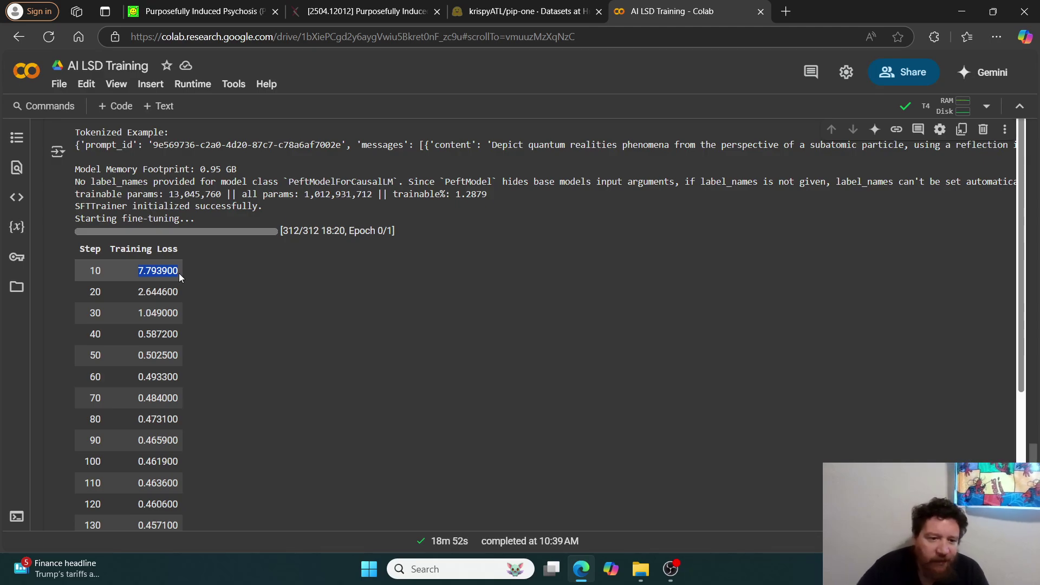
drag(134, 336, 184, 334)
scroll(184, 333, down, 2)
scroll(184, 333, down, 5)
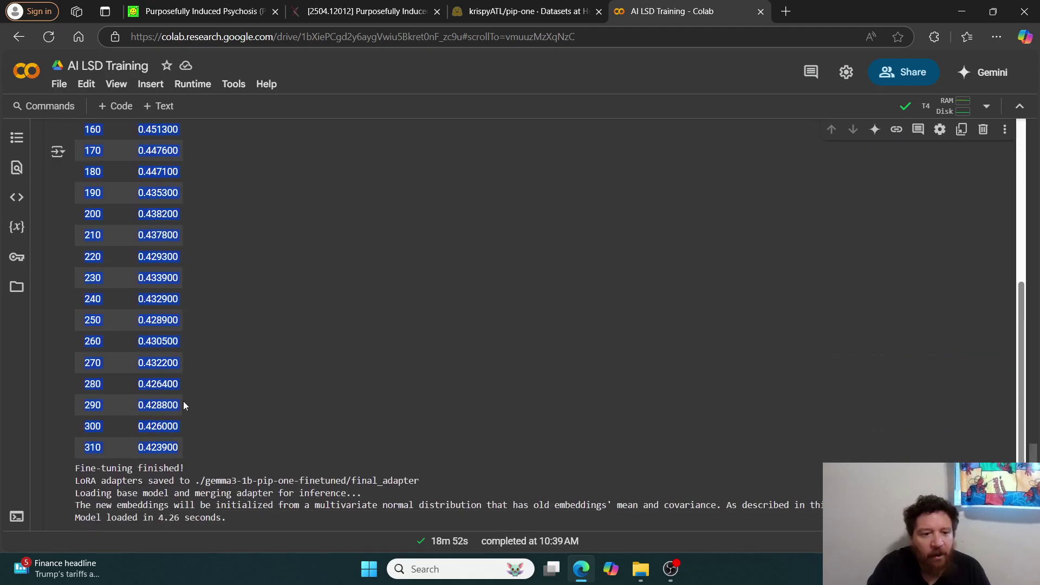
scroll(172, 149, up, 4)
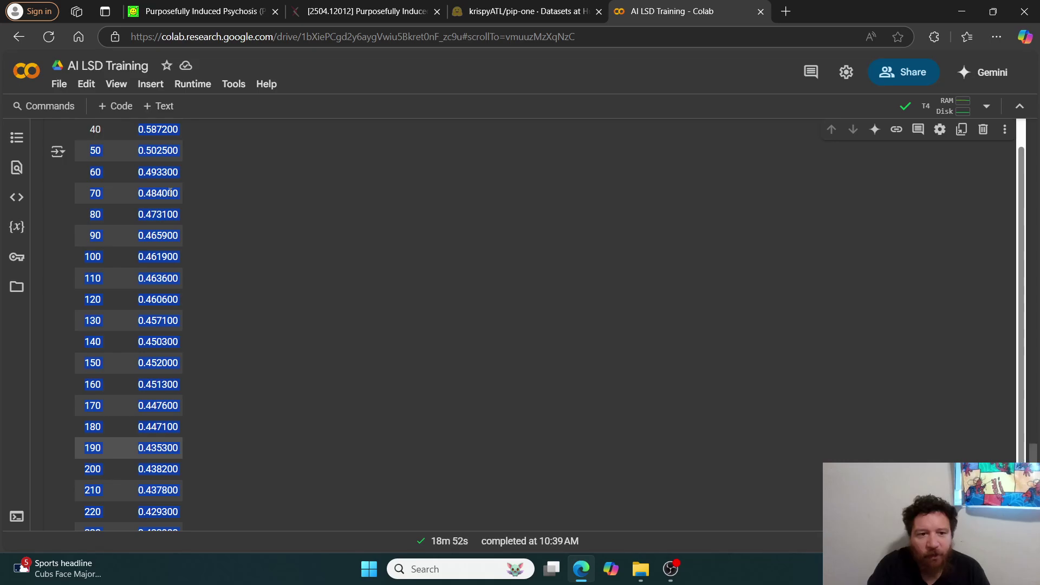
scroll(184, 325, down, 5)
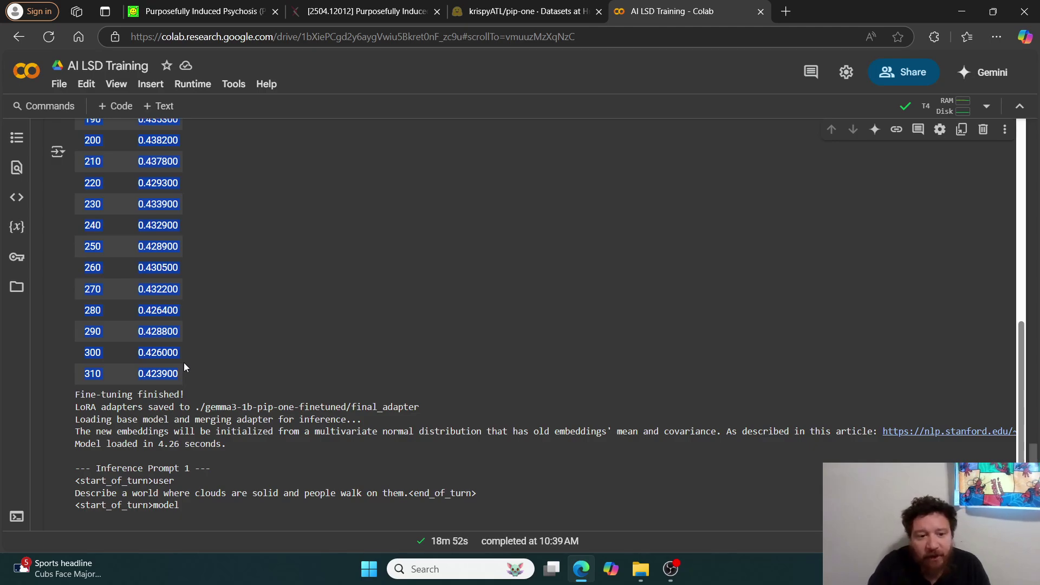
click(164, 387)
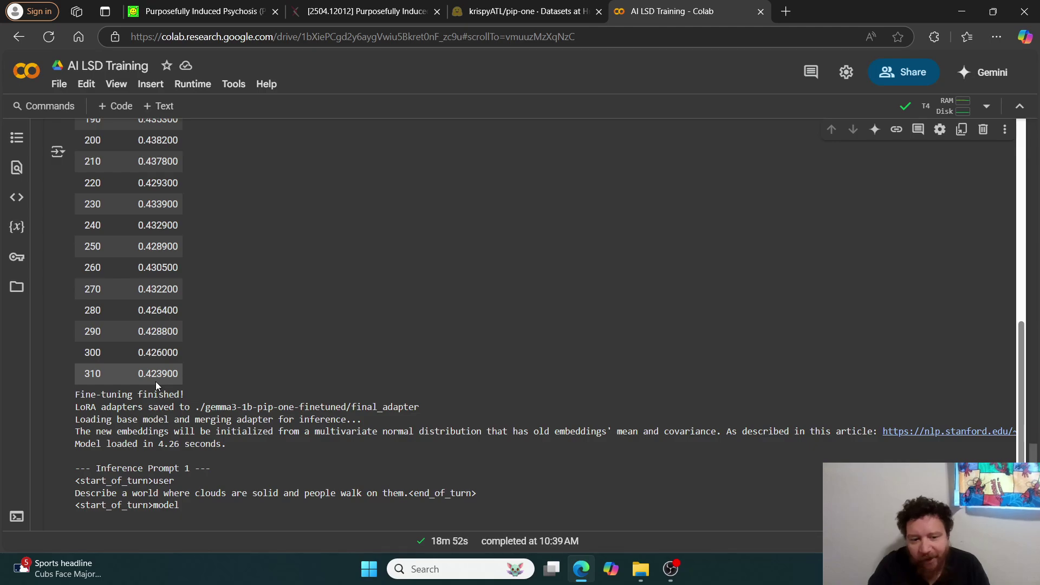
scroll(99, 257, up, 2)
scroll(99, 258, up, 1)
scroll(162, 257, up, 5)
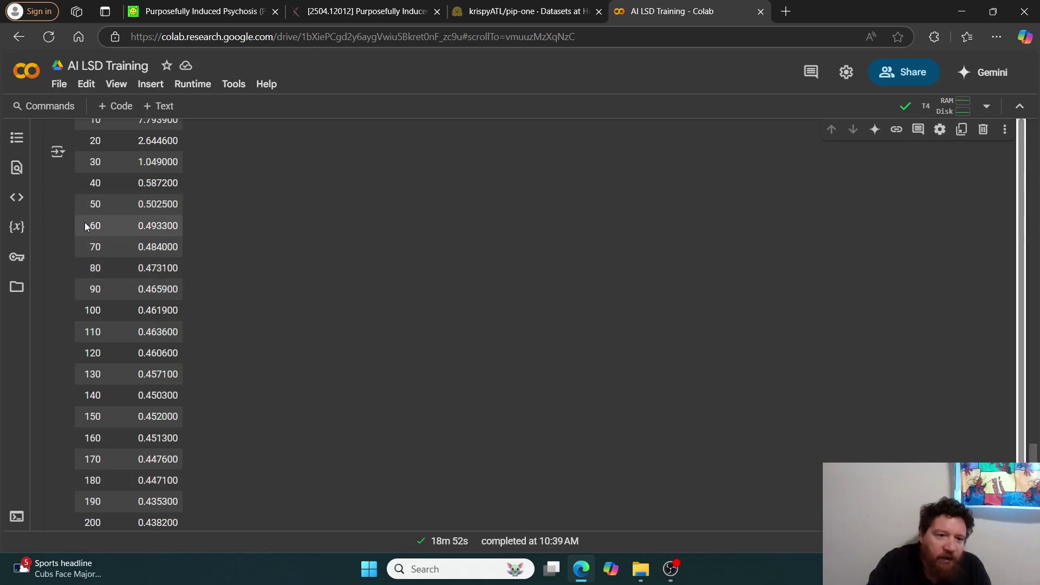
- Highlight the step 60 loss (0.493300), then losses for steps 280–310 and 190–310
drag(93, 225, 172, 233)
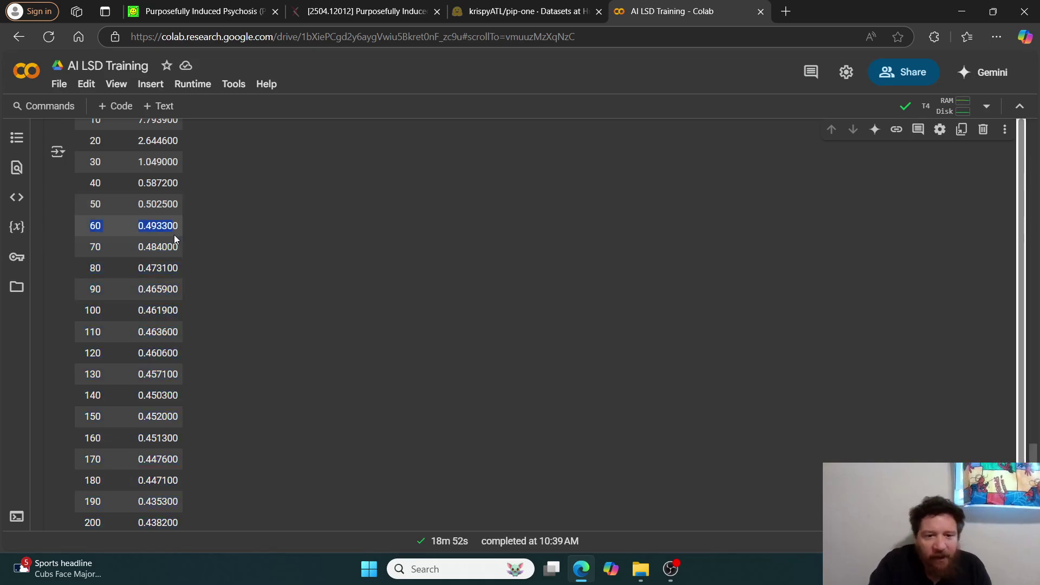
scroll(174, 235, down, 3)
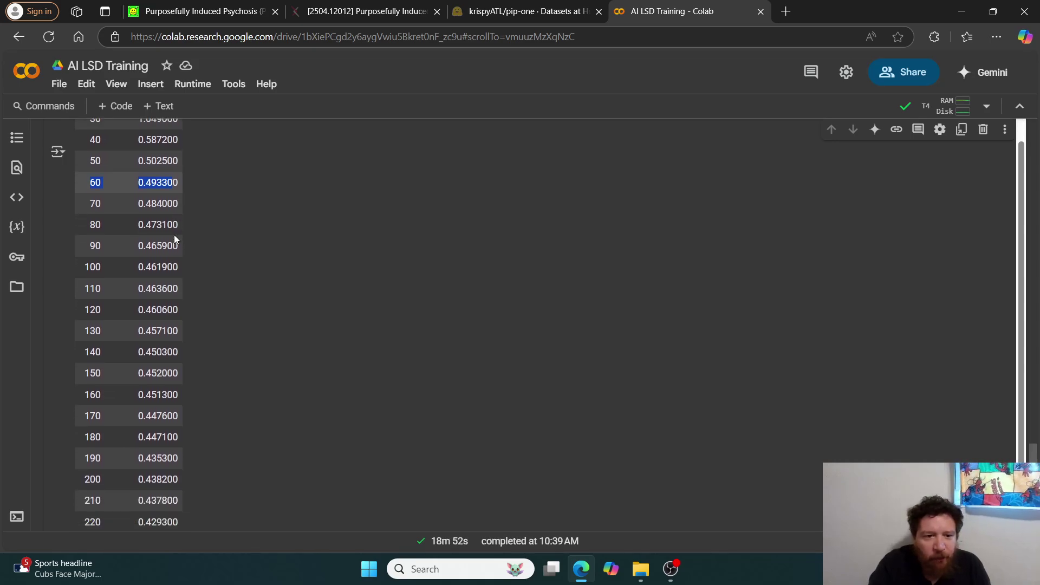
scroll(174, 235, down, 4)
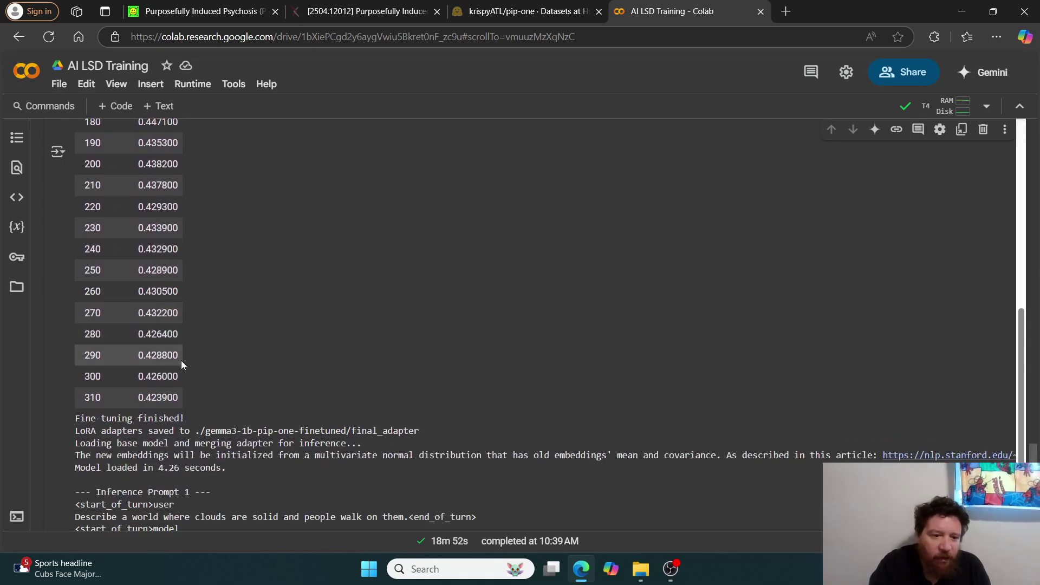
drag(136, 397, 195, 391)
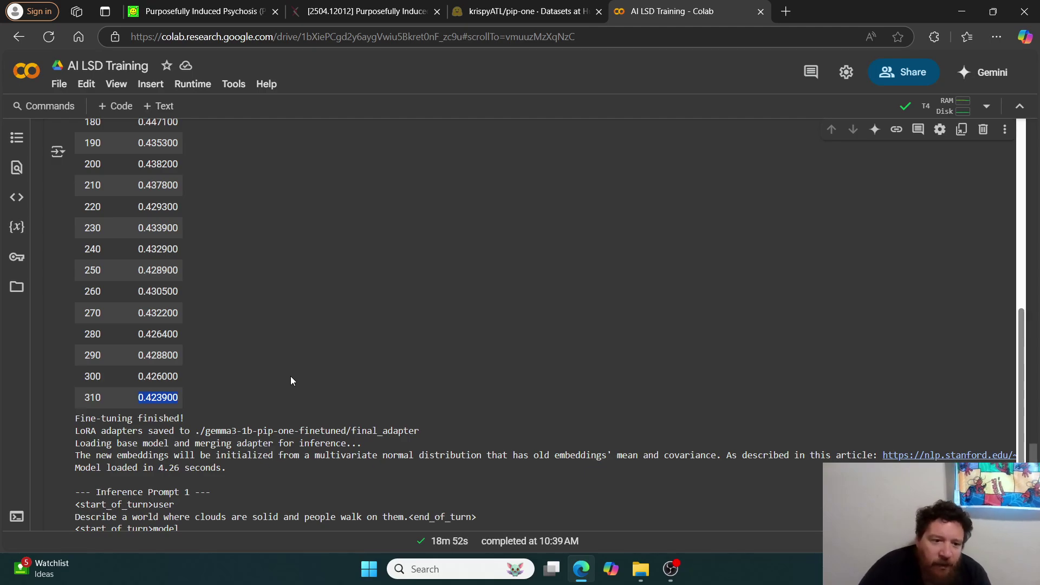
drag(136, 334, 207, 390)
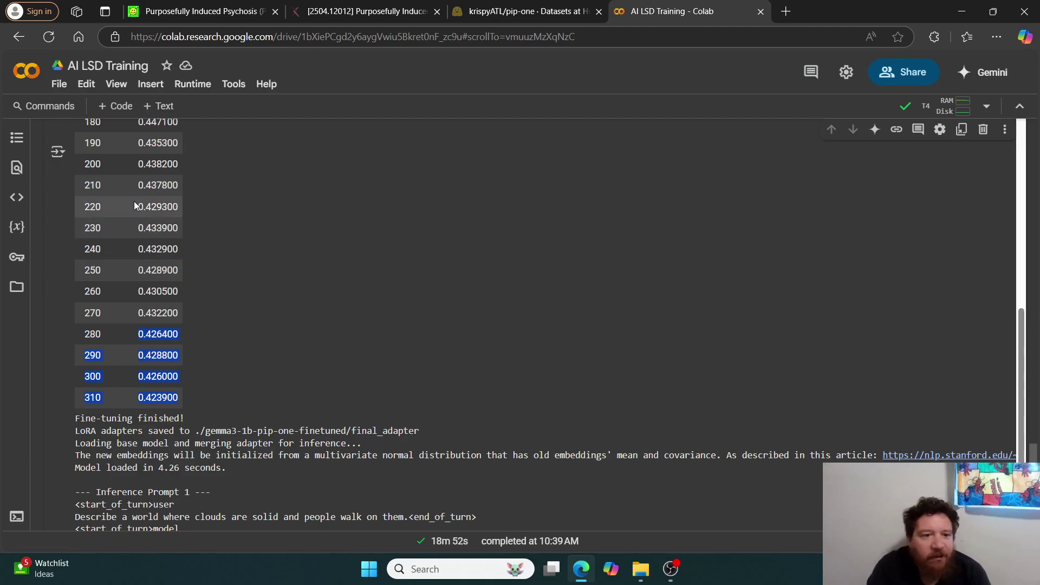
click(134, 144)
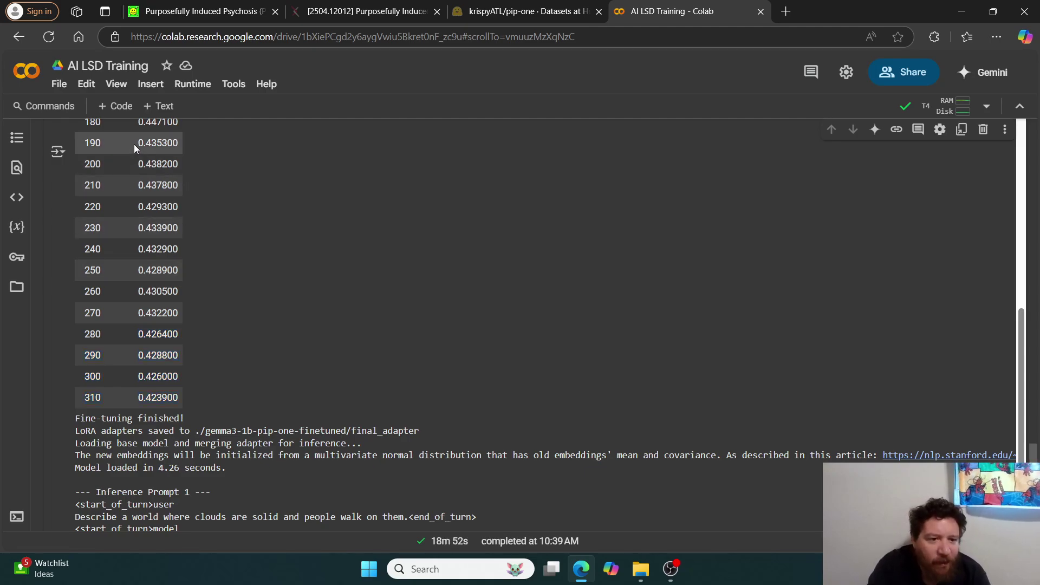
drag(134, 144, 216, 398)
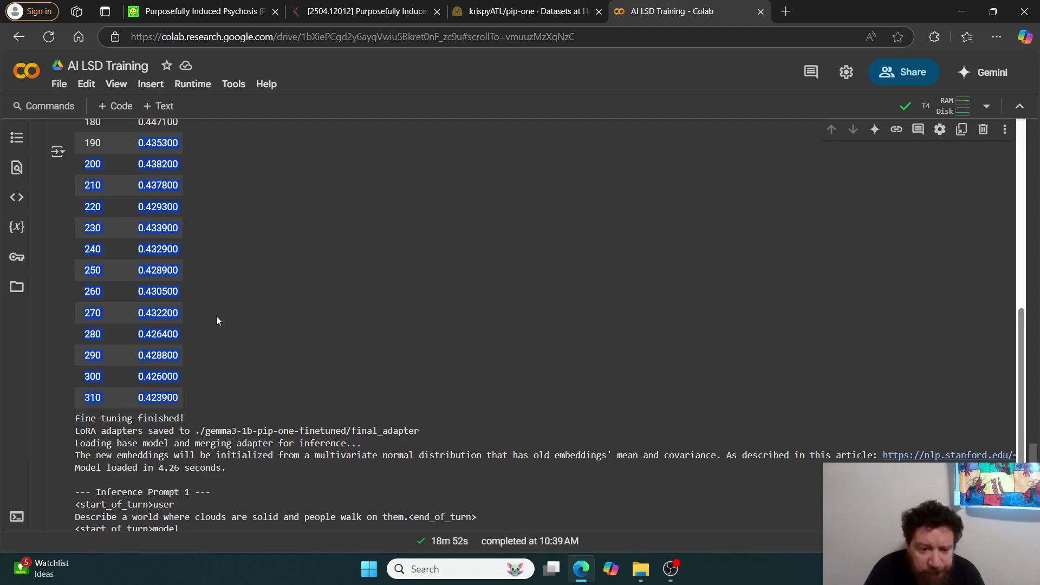
- Scroll down to the fine-tuned model's two generated responses
scroll(217, 321, down, 1)
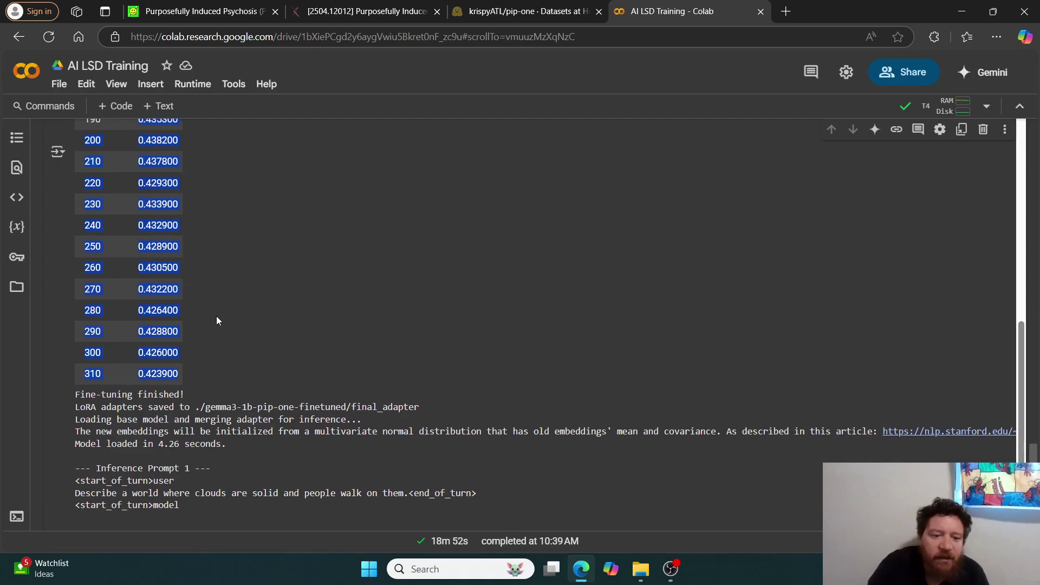
scroll(217, 321, down, 3)
scroll(216, 319, down, 2)
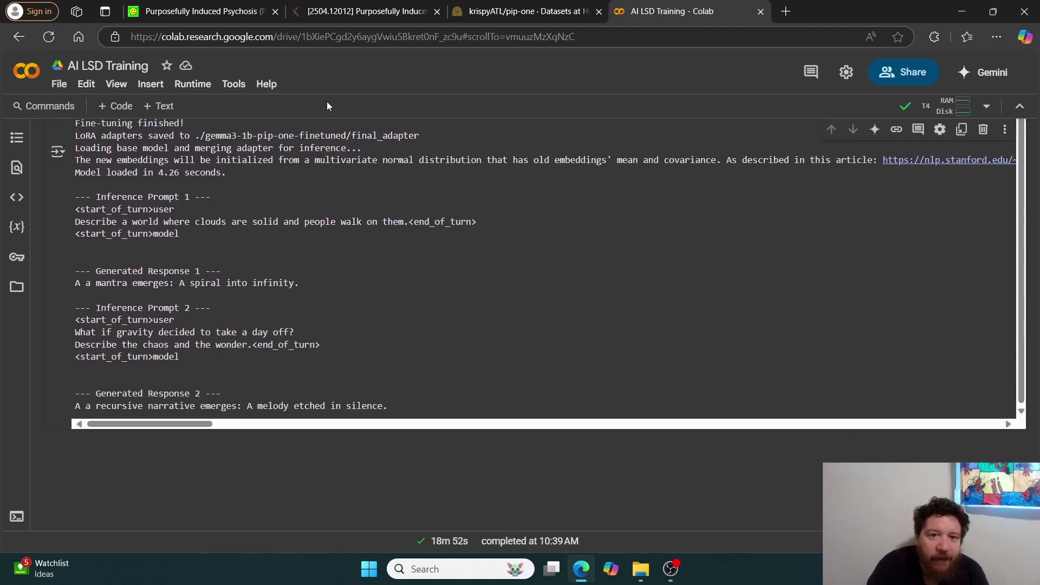
- Expand the first pip-one dataset example, then return to the training notebook
click(523, 11)
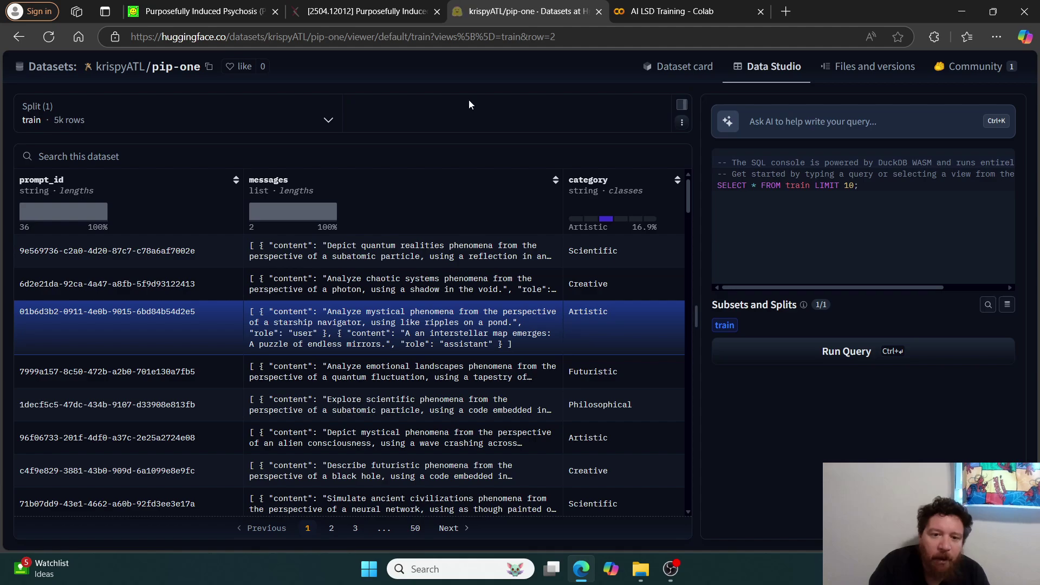
click(366, 254)
click(655, 9)
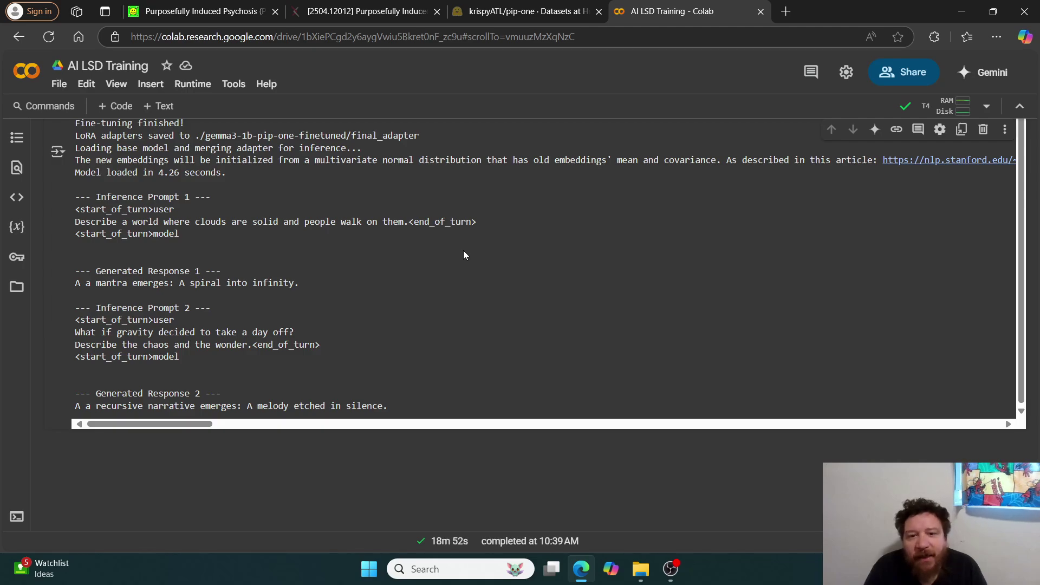
- Select the inference prompts and generated responses in the notebook output
click(531, 10)
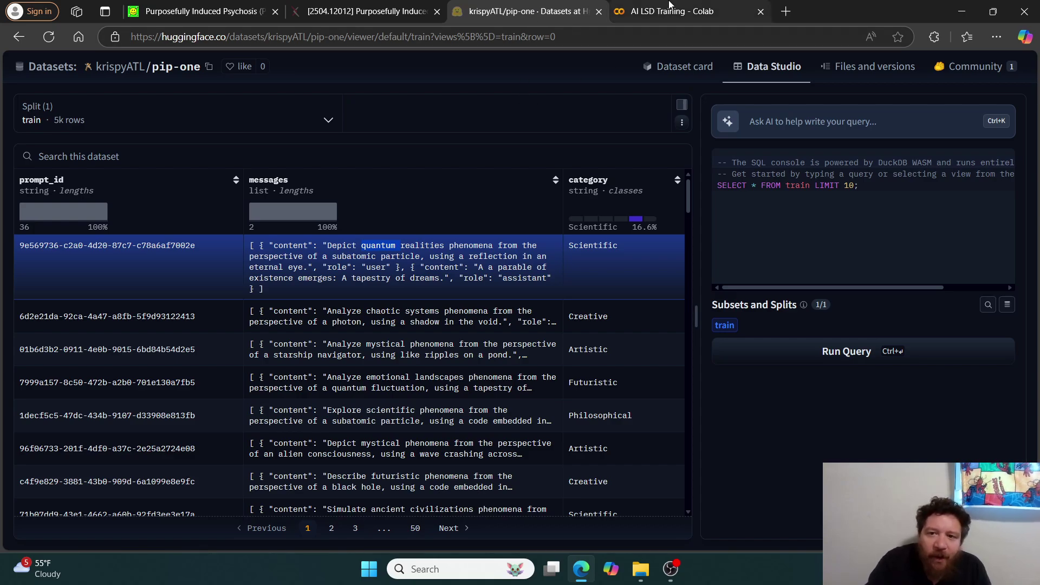
click(670, 10)
drag(407, 406, 56, 191)
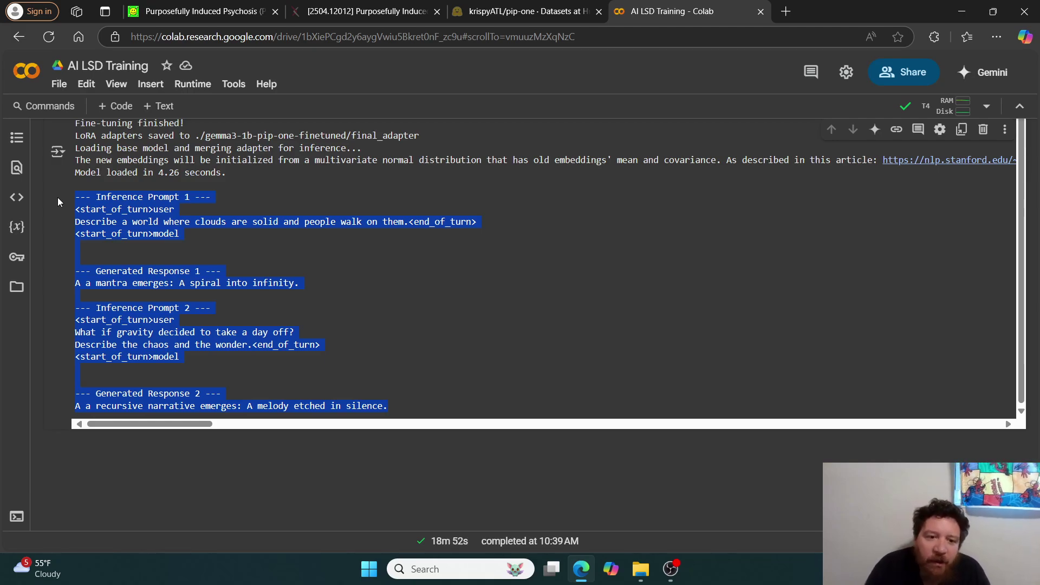
- Glance at the PIP paper, then return to the training notebook
click(168, 11)
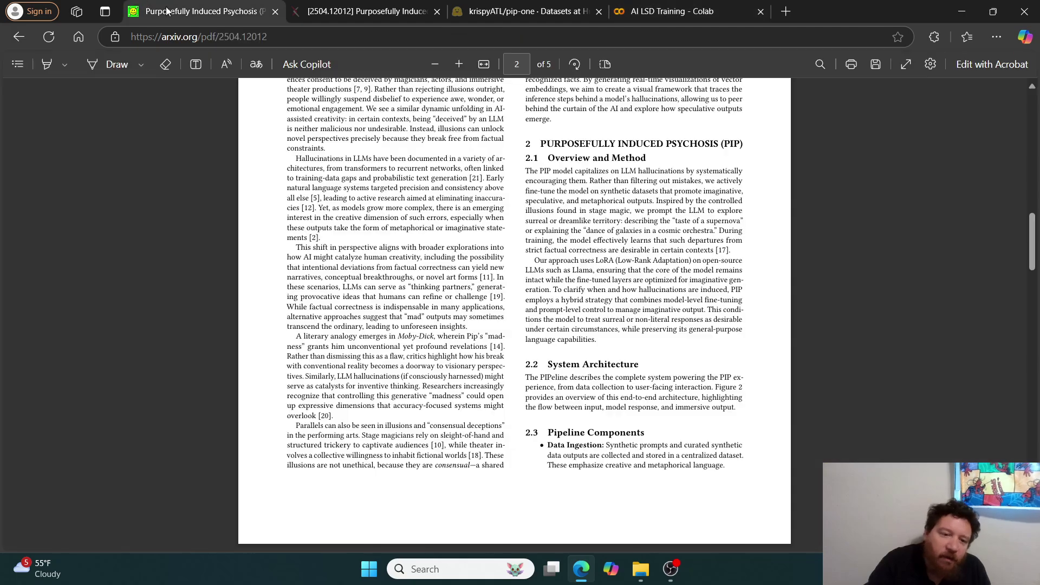
scroll(668, 188, down, 6)
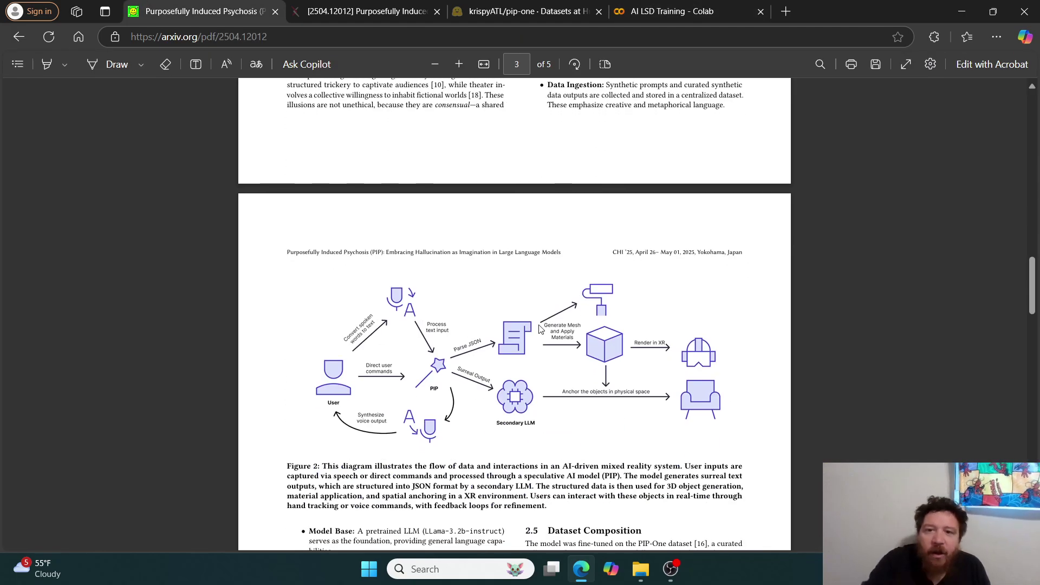
click(672, 6)
- Select the lines loading the google/gemma-3-1b-it tokenizer, then show the paper's Figure 2 page
scroll(482, 244, up, 10)
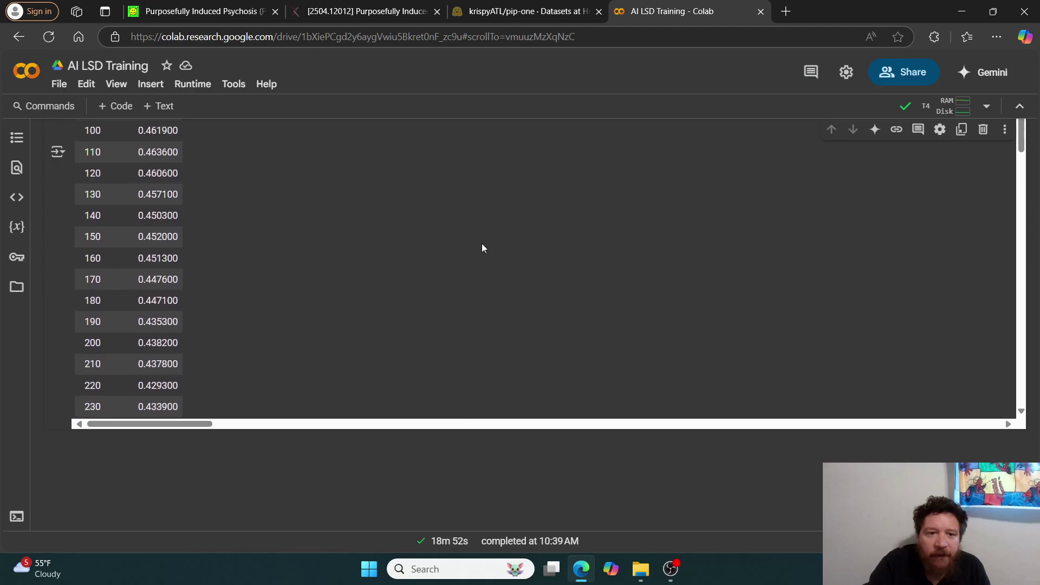
scroll(483, 248, up, 10)
scroll(482, 246, up, 10)
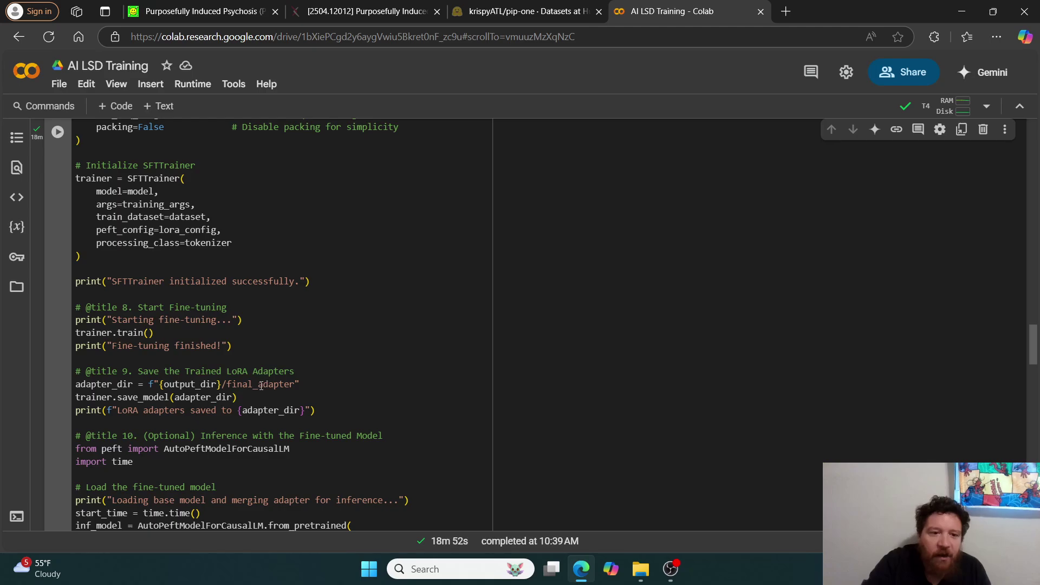
scroll(261, 385, up, 10)
scroll(261, 385, up, 3)
scroll(261, 386, up, 10)
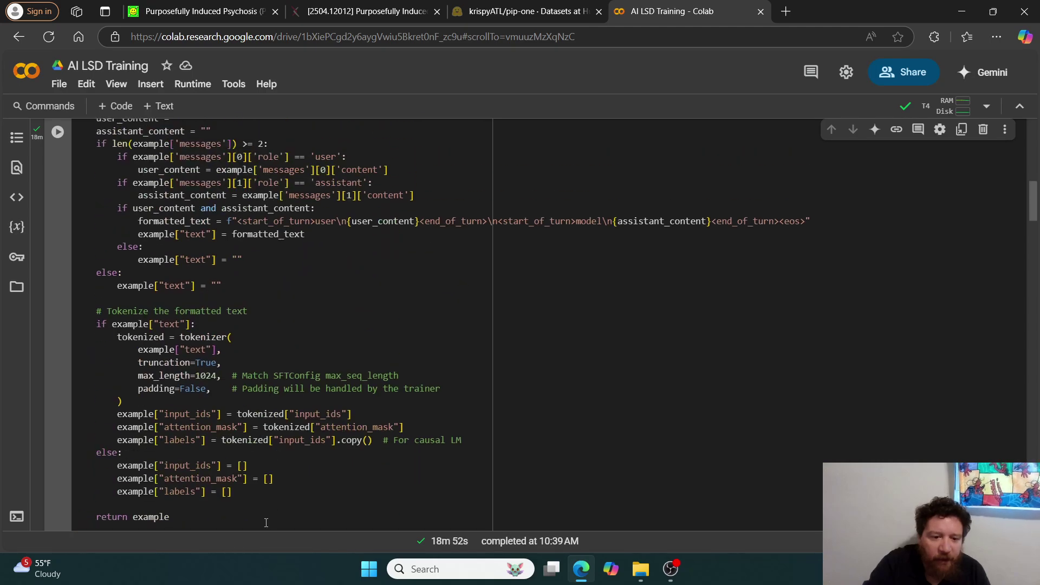
drag(263, 521, 61, 273)
click(266, 241)
drag(265, 241, 75, 177)
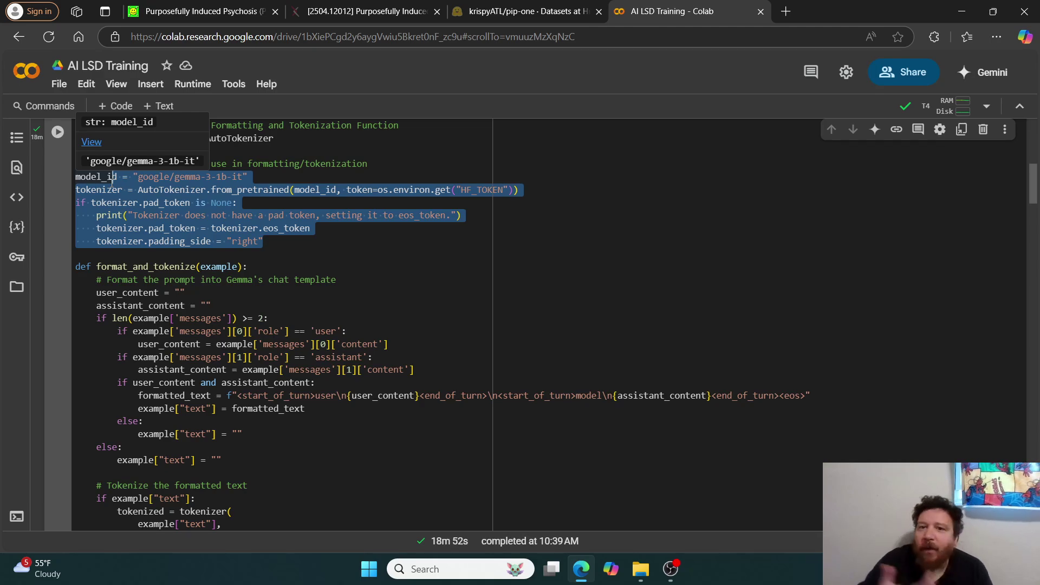
click(185, 11)
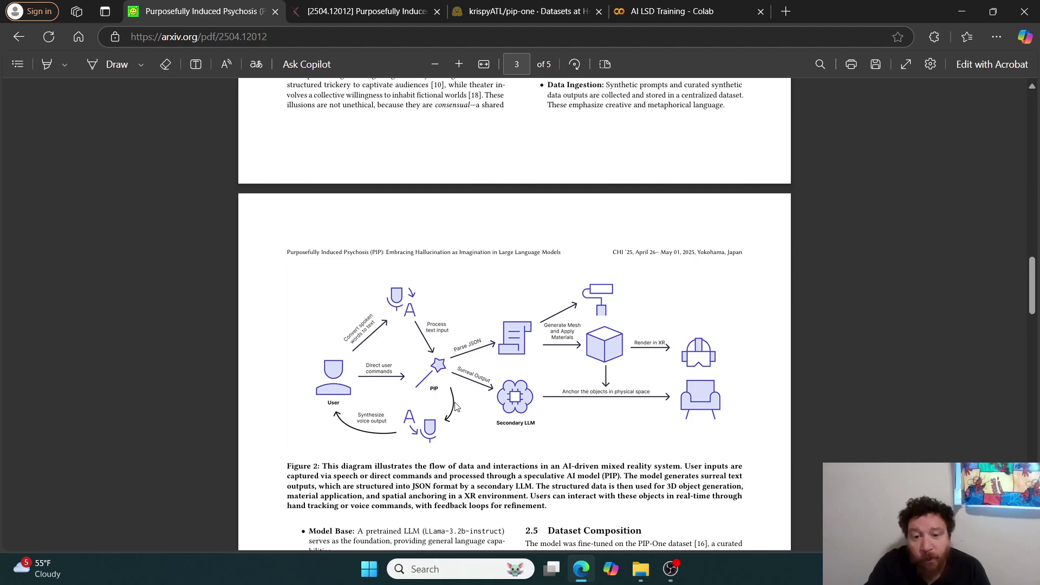
- Read sections 2.4–2.5, highlight the Interface Layer bullet, then scroll back to page 1
scroll(635, 459, down, 3)
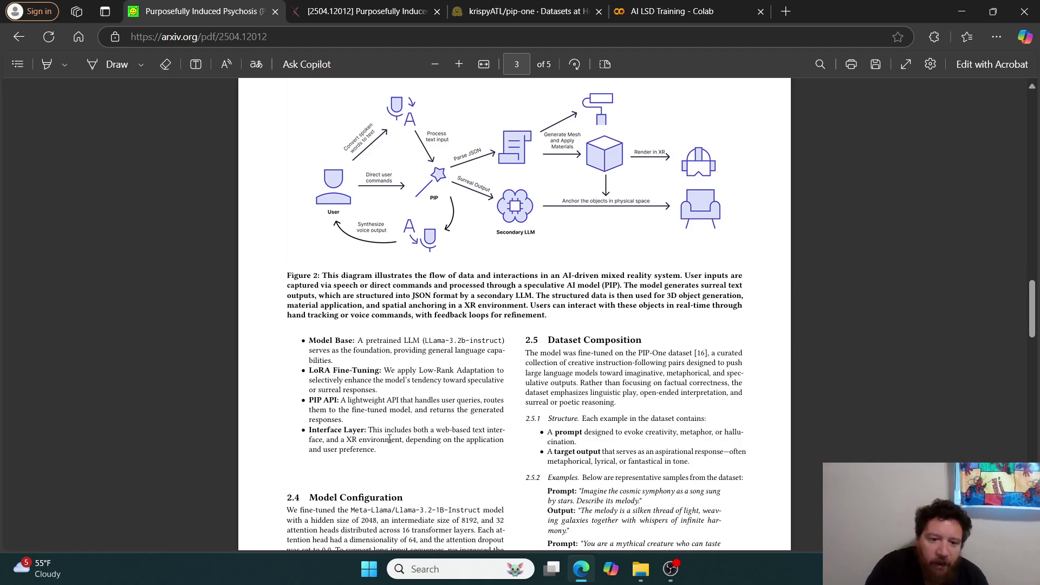
drag(388, 439, 312, 422)
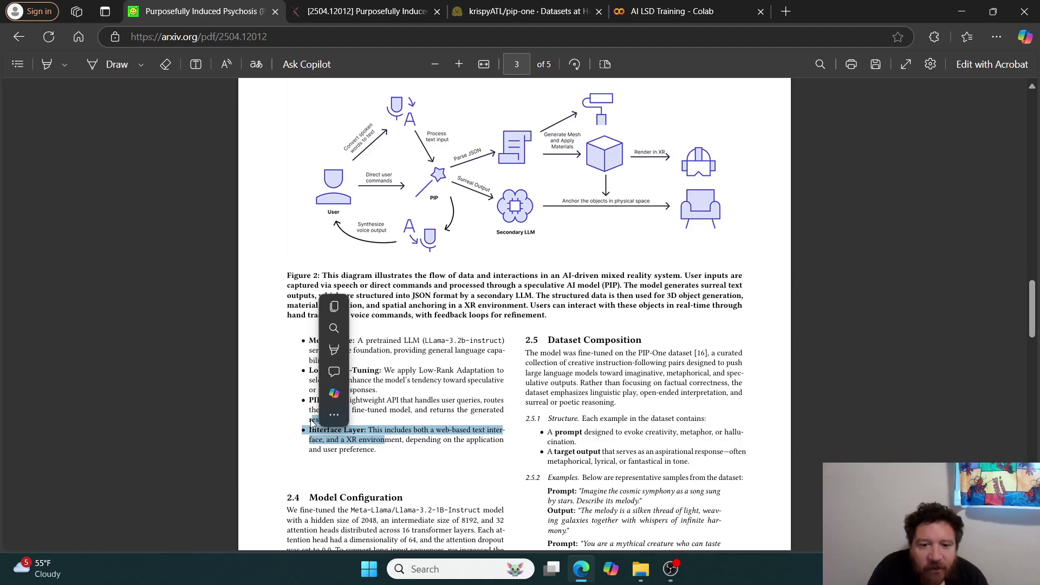
click(436, 487)
scroll(437, 486, up, 20)
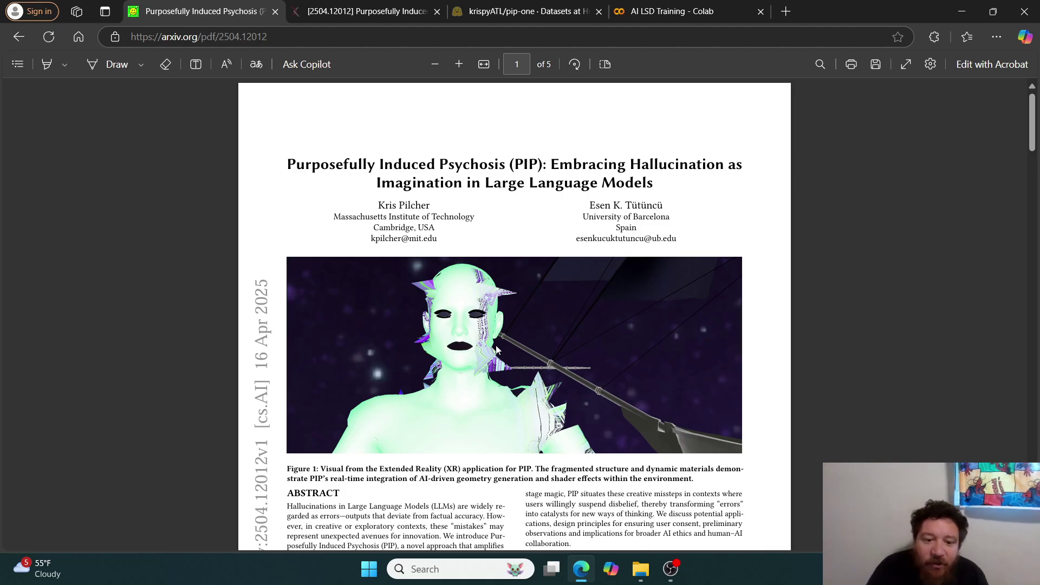
scroll(496, 346, down, 3)
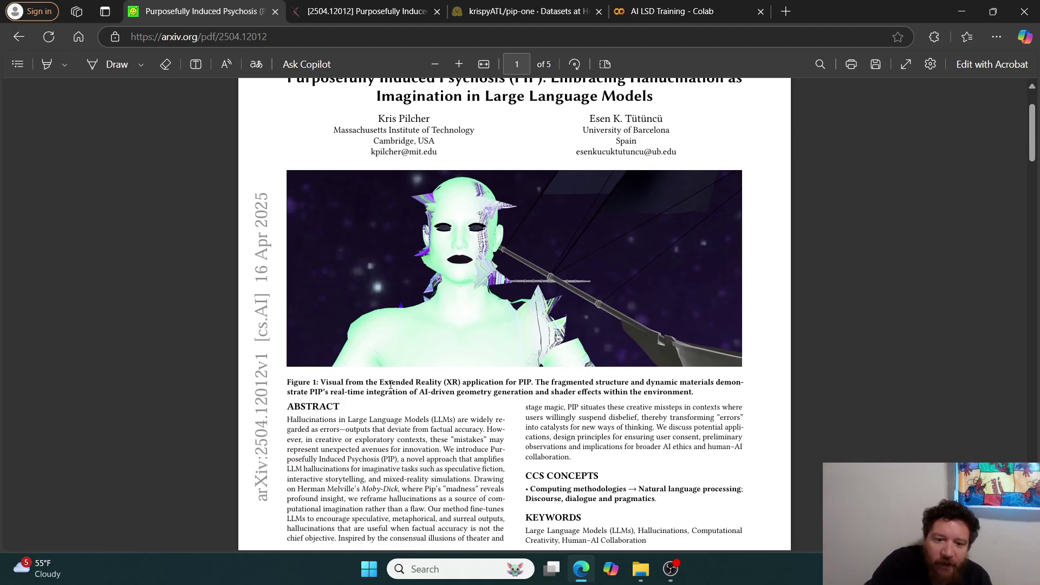
drag(385, 384, 459, 388)
click(499, 450)
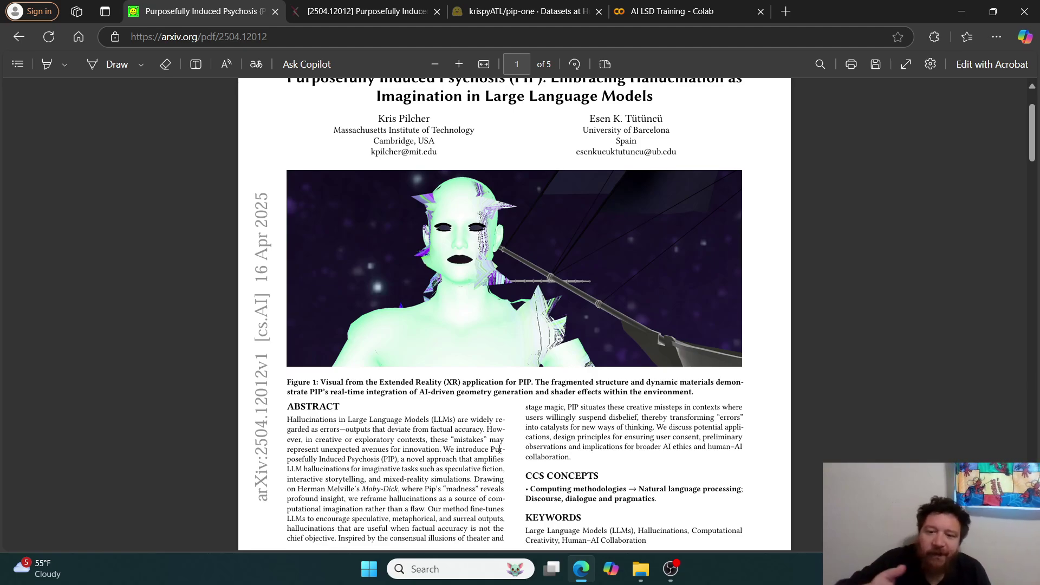
- Read through pages 4 and 5 to the ethics section, conclusion and references
scroll(571, 381, down, 10)
scroll(571, 381, down, 20)
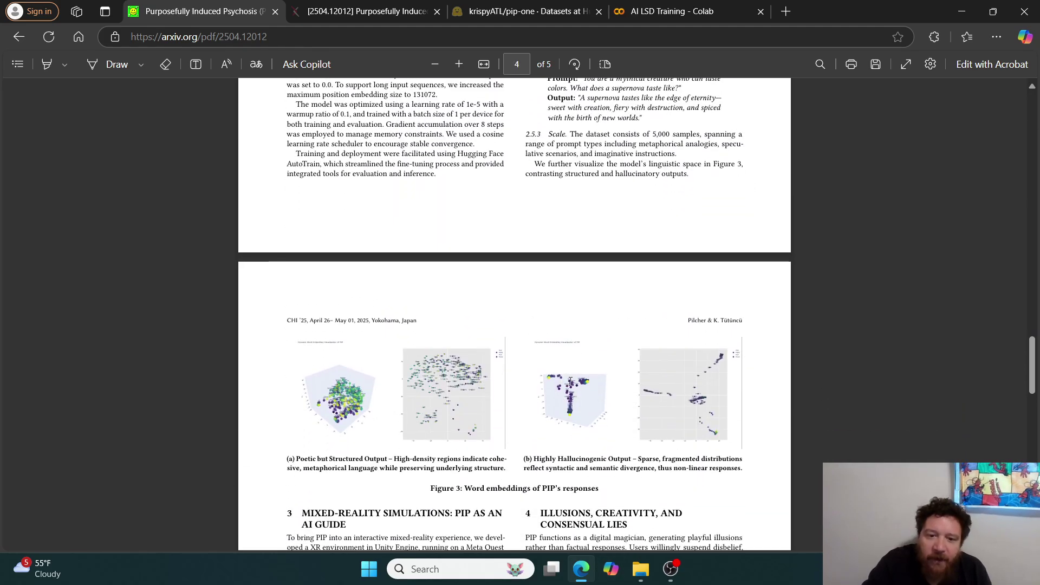
scroll(570, 381, down, 4)
scroll(607, 363, up, 1)
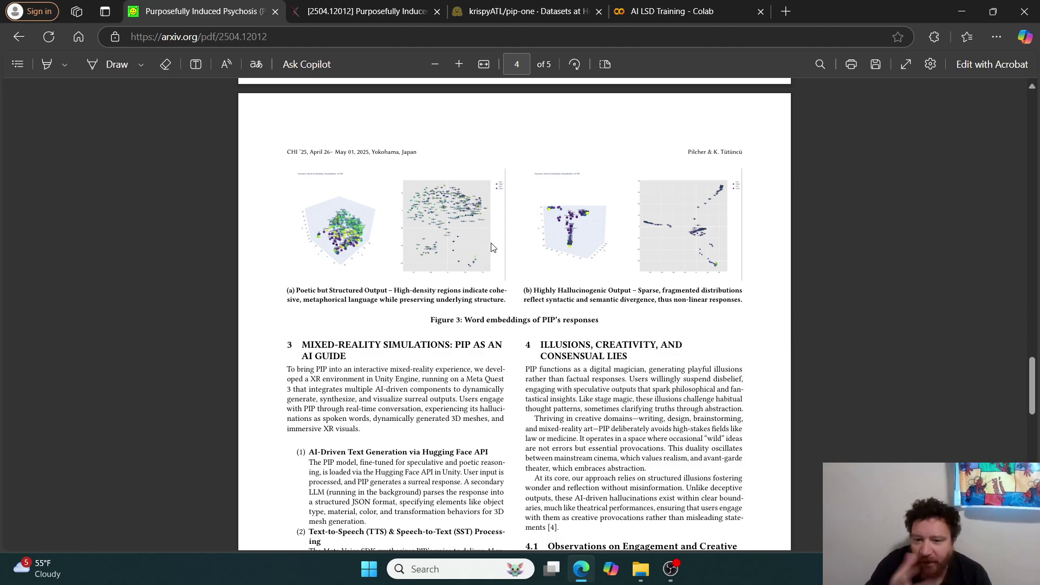
scroll(493, 247, down, 4)
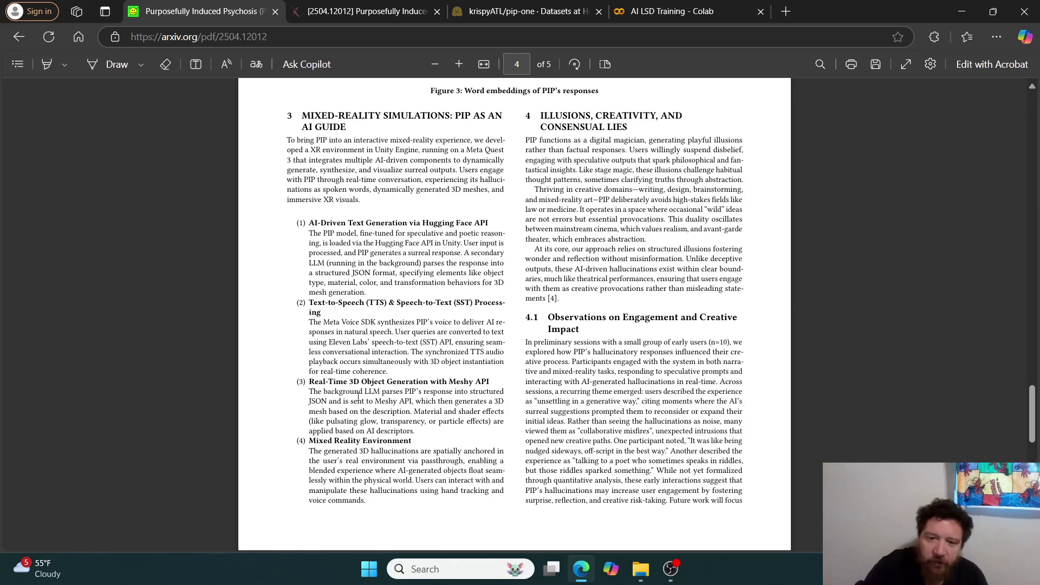
scroll(424, 217, down, 15)
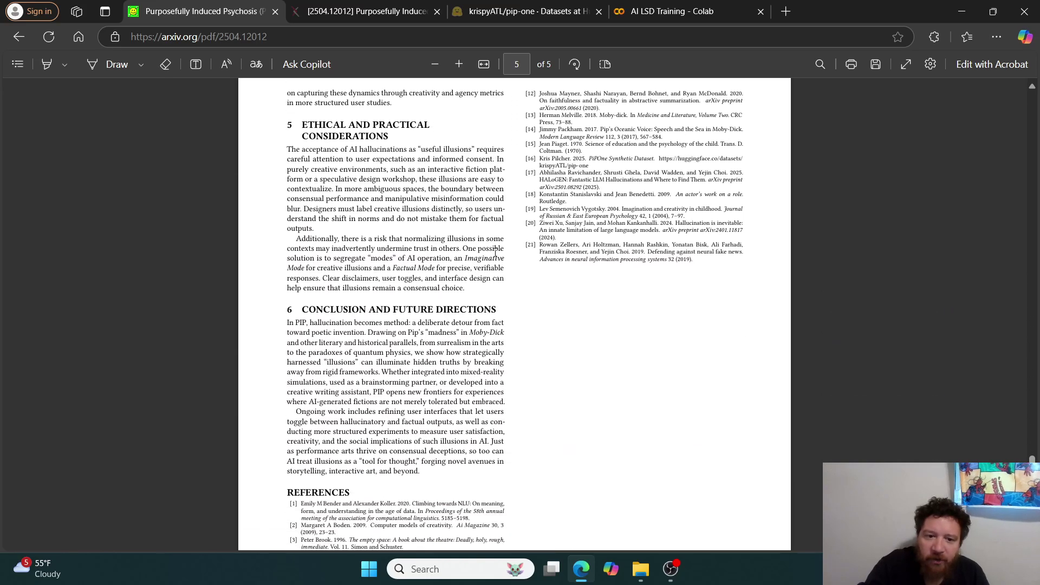
- Review the training loss, which ends at 0.423900, and both generated responses, then return to the PIP paper's first page
click(671, 11)
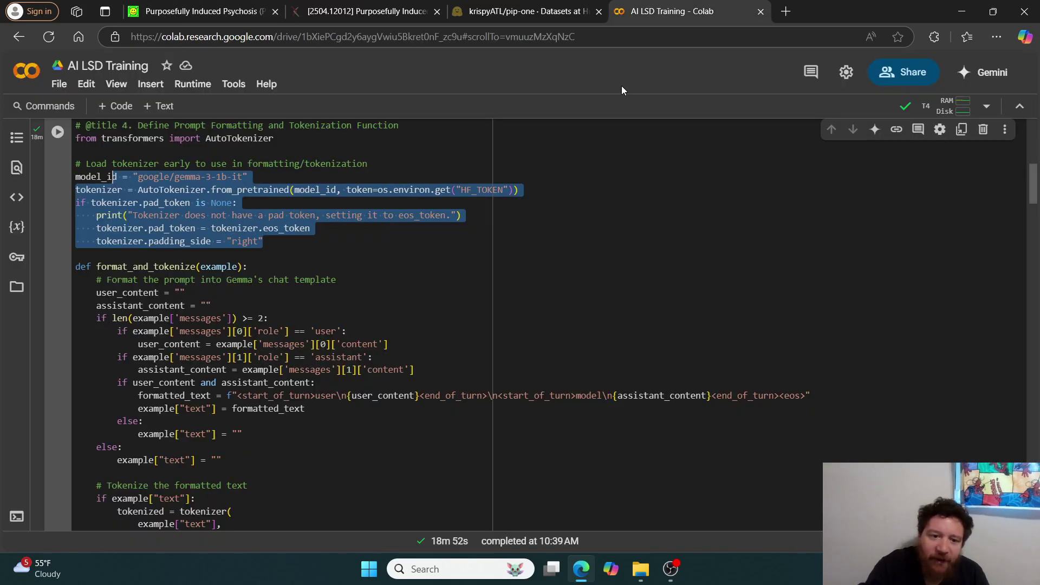
scroll(529, 359, down, 20)
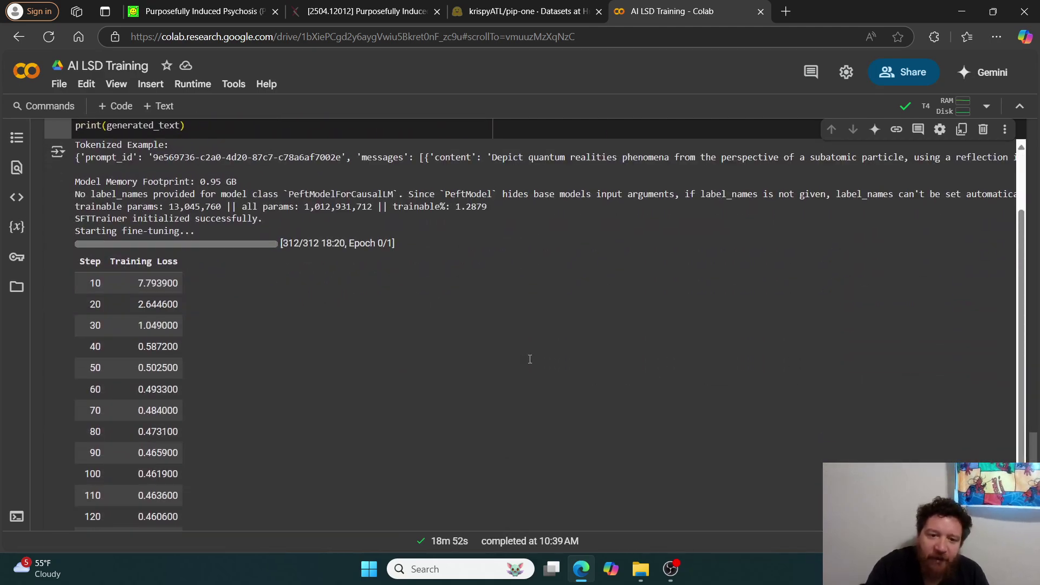
scroll(530, 359, down, 5)
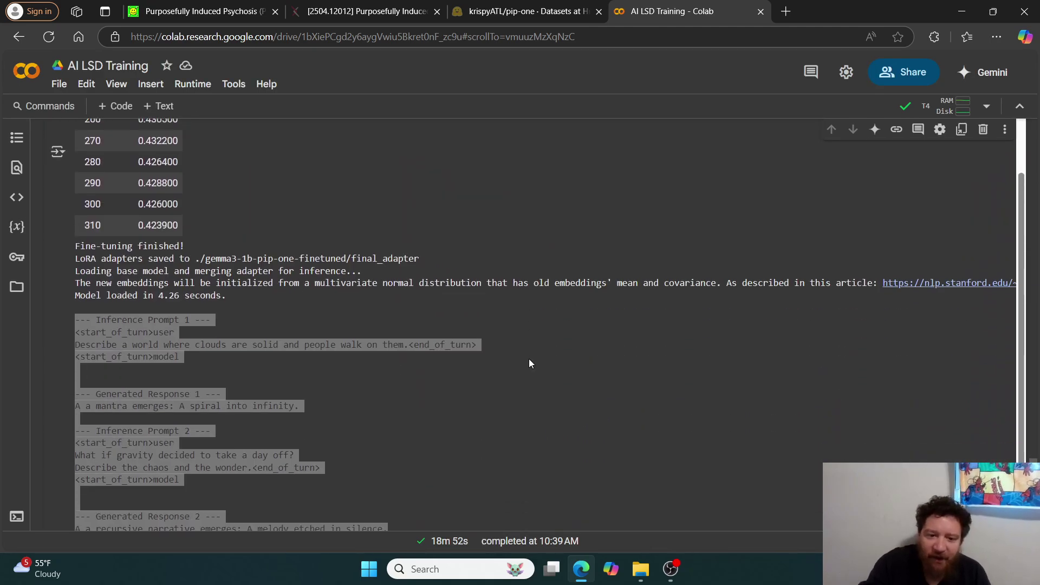
click(526, 359)
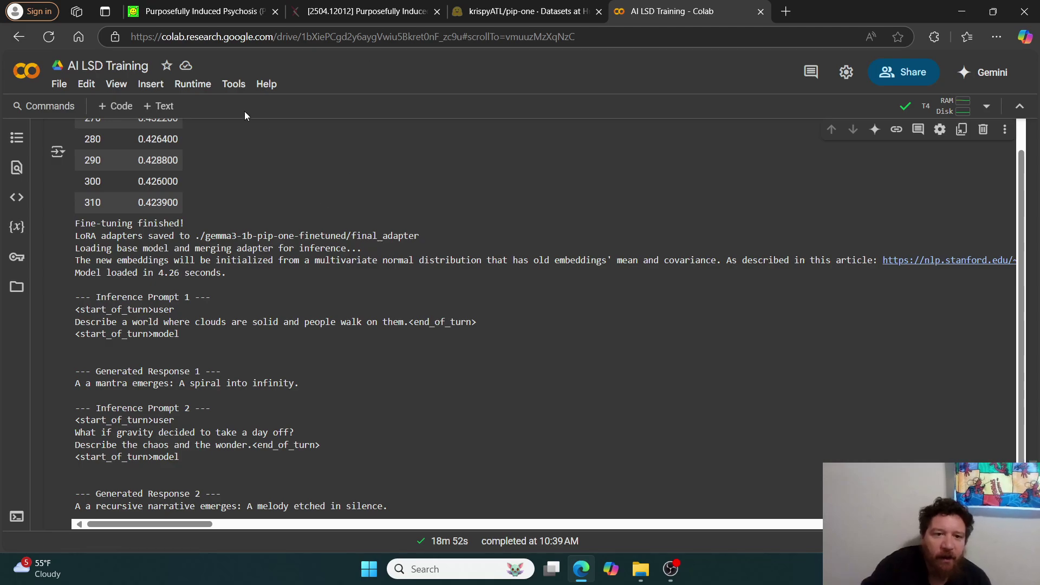
click(208, 7)
scroll(454, 257, up, 20)
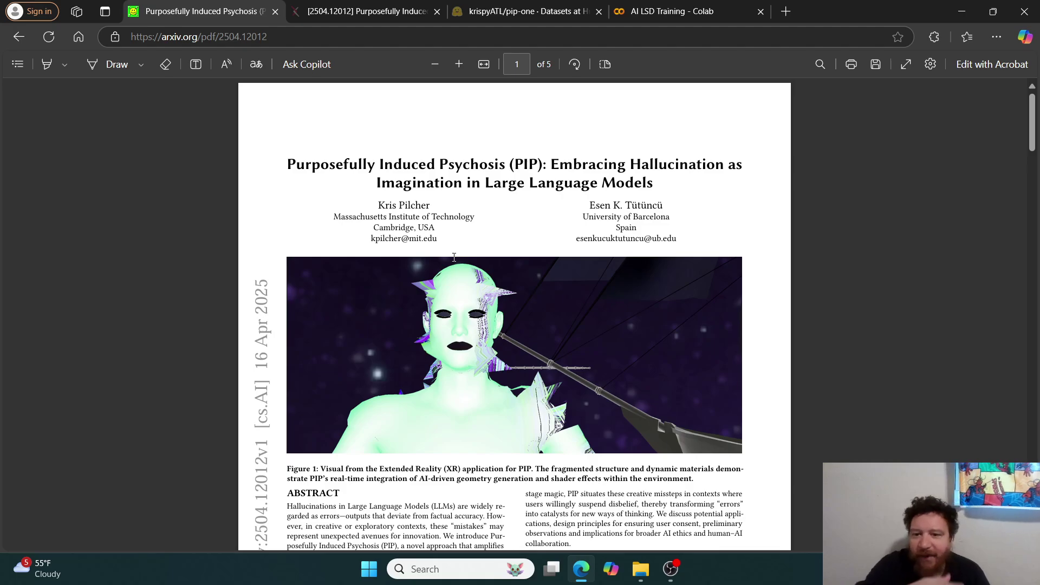
- Skim page 1 of the PIP paper, then go back to the notebook's two inference prompts and responses
scroll(677, 396, down, 5)
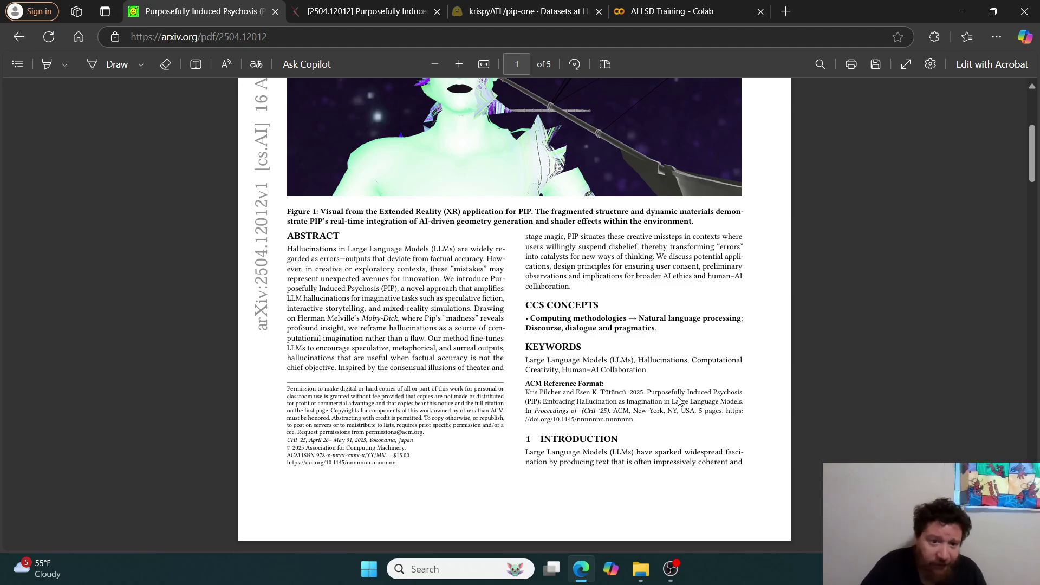
scroll(679, 400, up, 5)
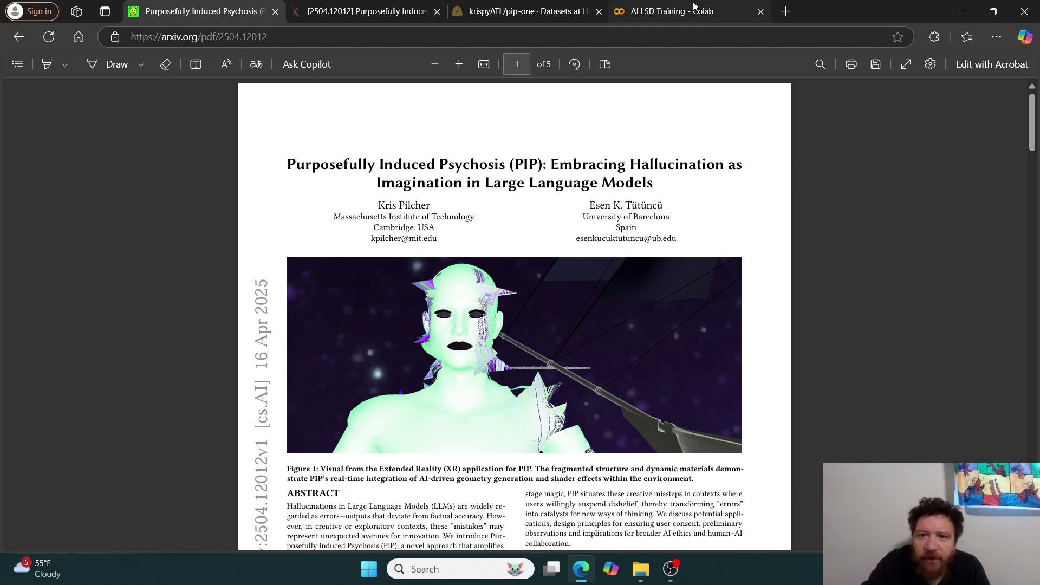
click(693, 11)
scroll(561, 389, down, 3)
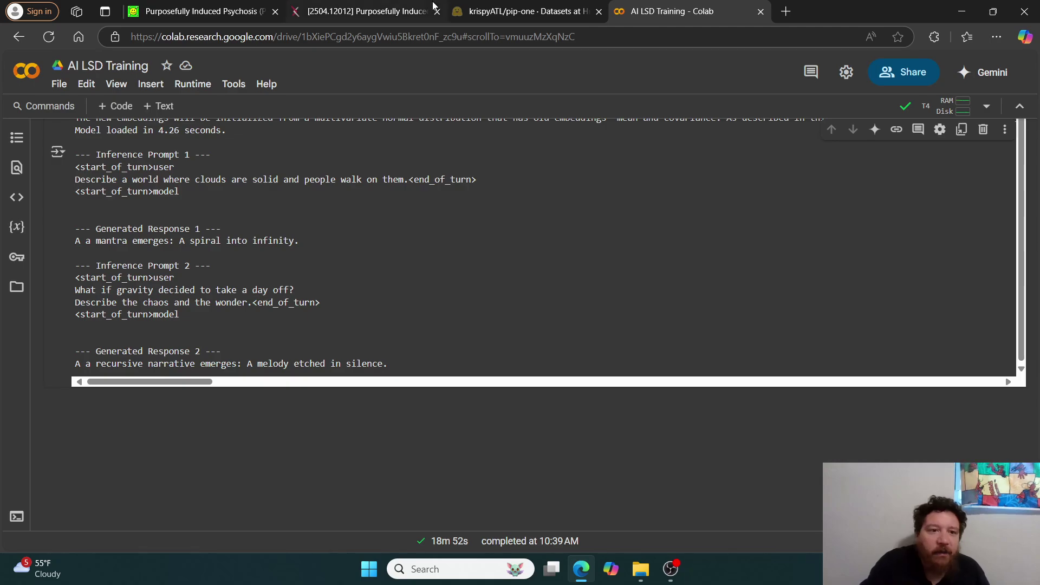
- Switch to the arXiv PIP paper at page 1 of 5, showing its title and abstract
click(206, 14)
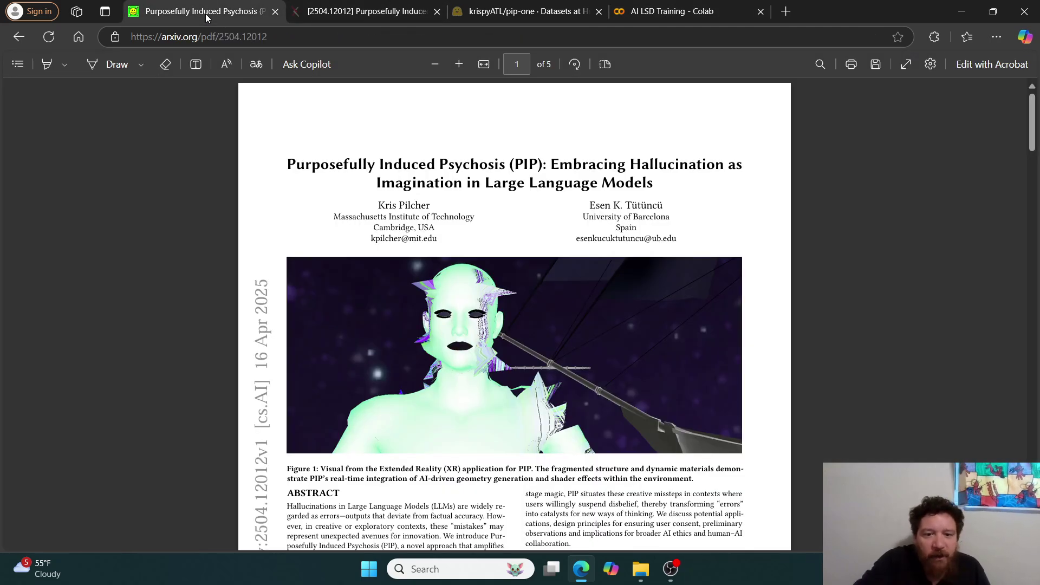